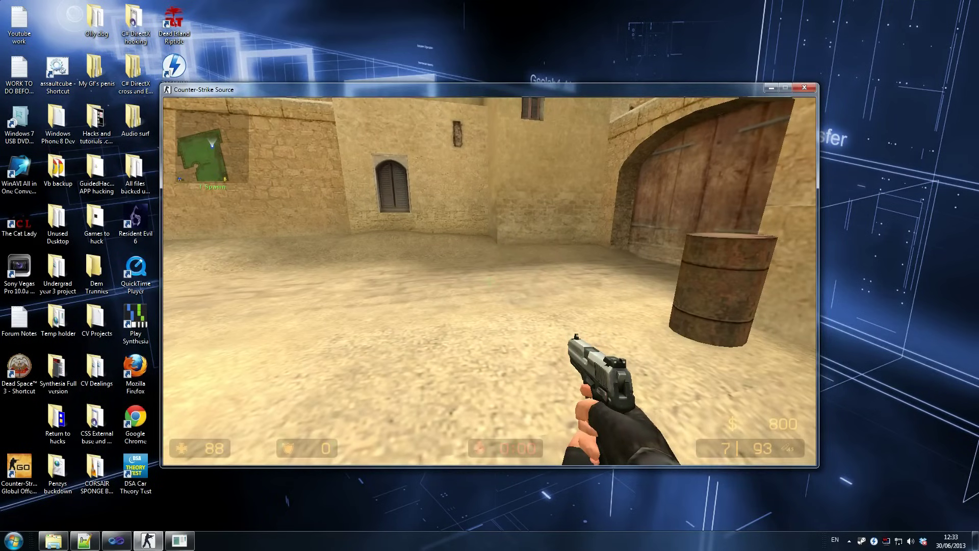
- Close the running Counter-Strike Source game
{"action": "key", "text": "super"}
{"action": "left_click", "coordinate": [936, 307]}
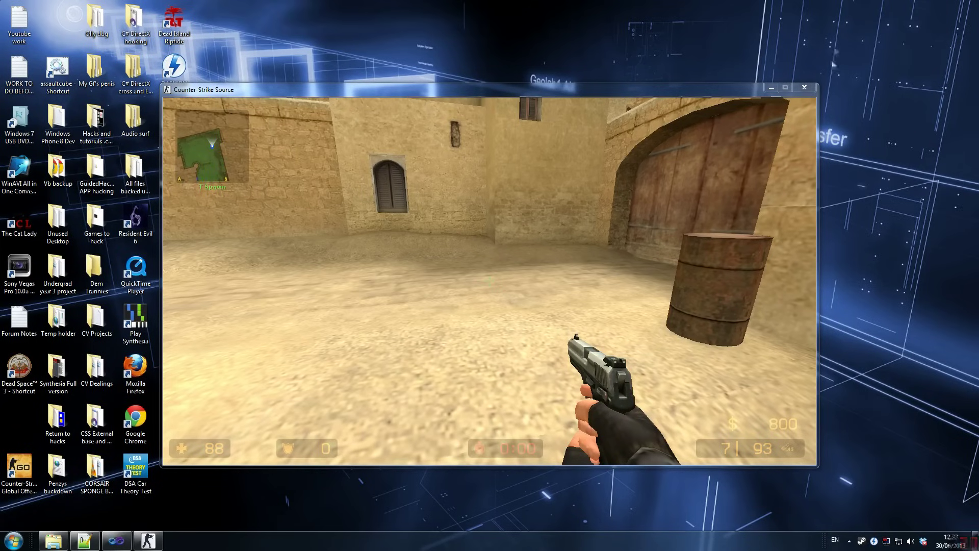
{"action": "left_click", "coordinate": [804, 87]}
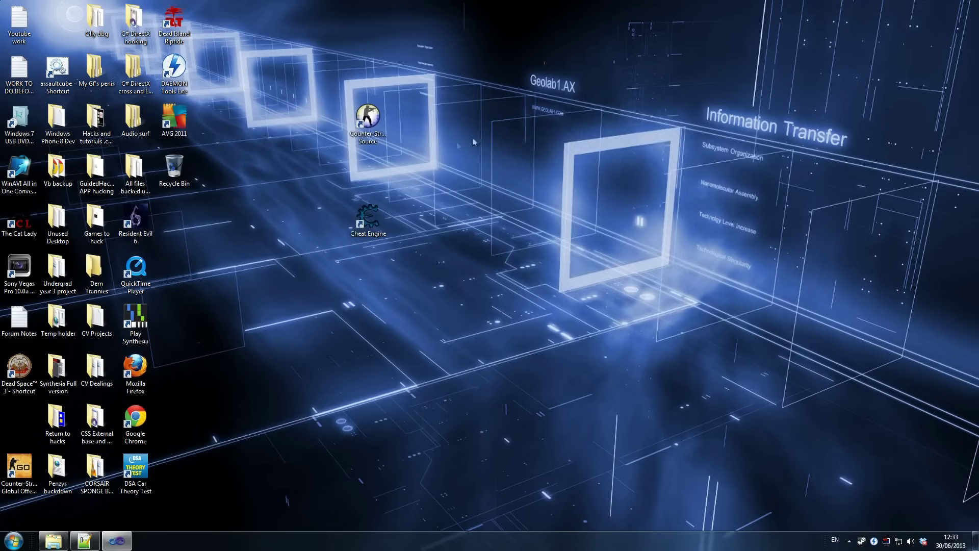
- Switch to the Steam library and open the properties of Counter-Strike: Source
{"action": "right_click", "coordinate": [862, 542]}
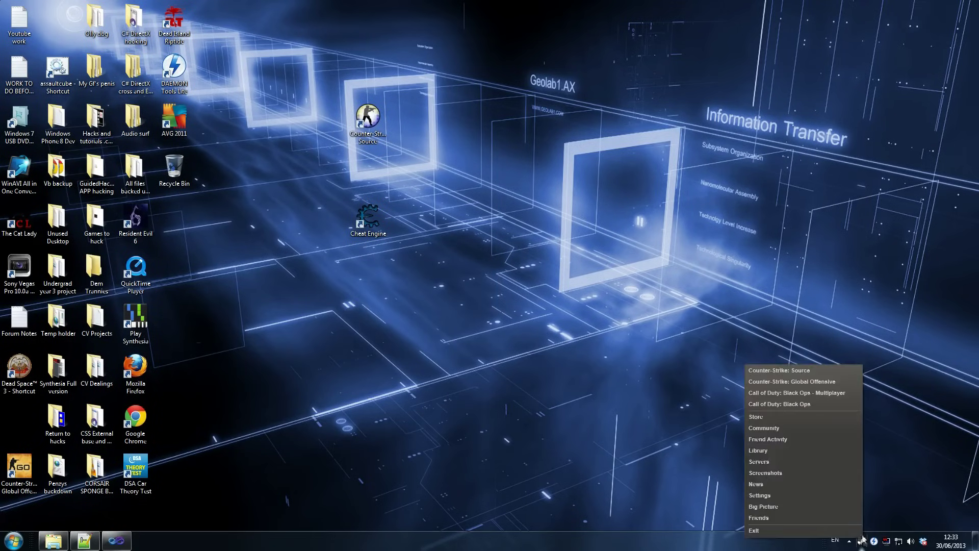
{"action": "left_click", "coordinate": [772, 452]}
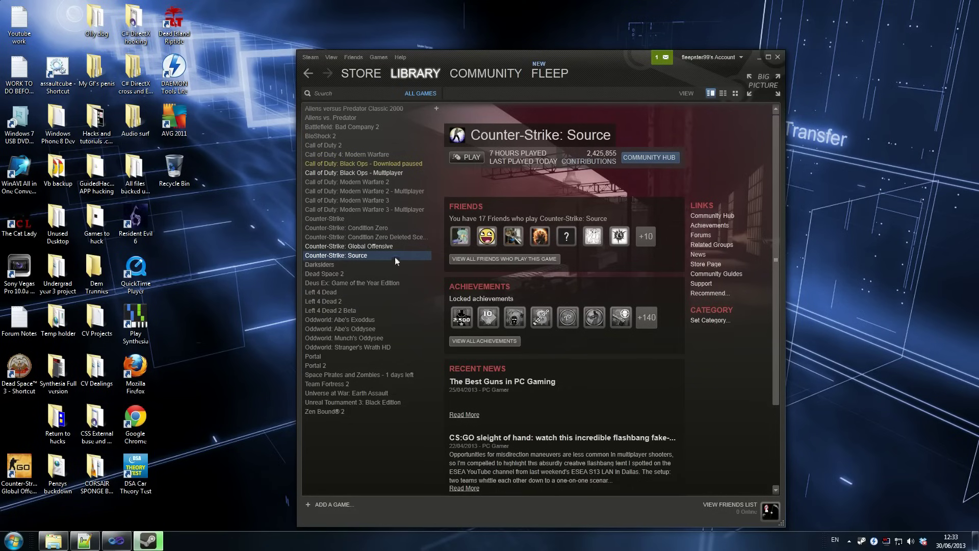
{"action": "left_click", "coordinate": [371, 246]}
{"action": "left_click", "coordinate": [372, 255]}
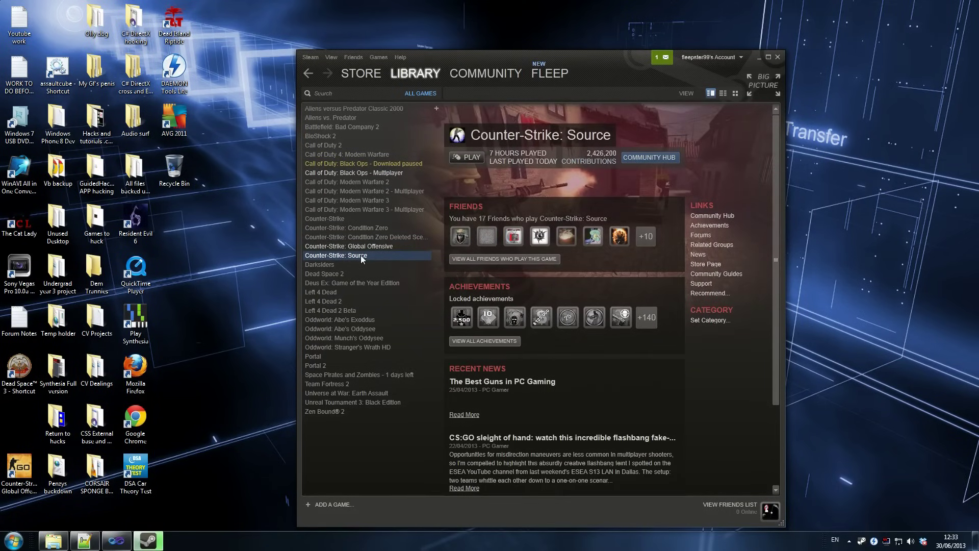
{"action": "right_click", "coordinate": [360, 255]}
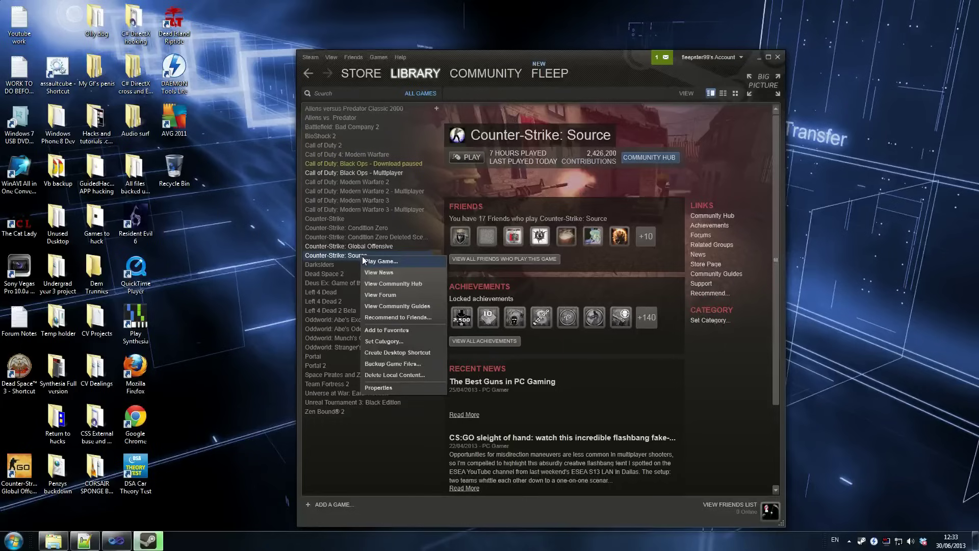
{"action": "left_click", "coordinate": [381, 387]}
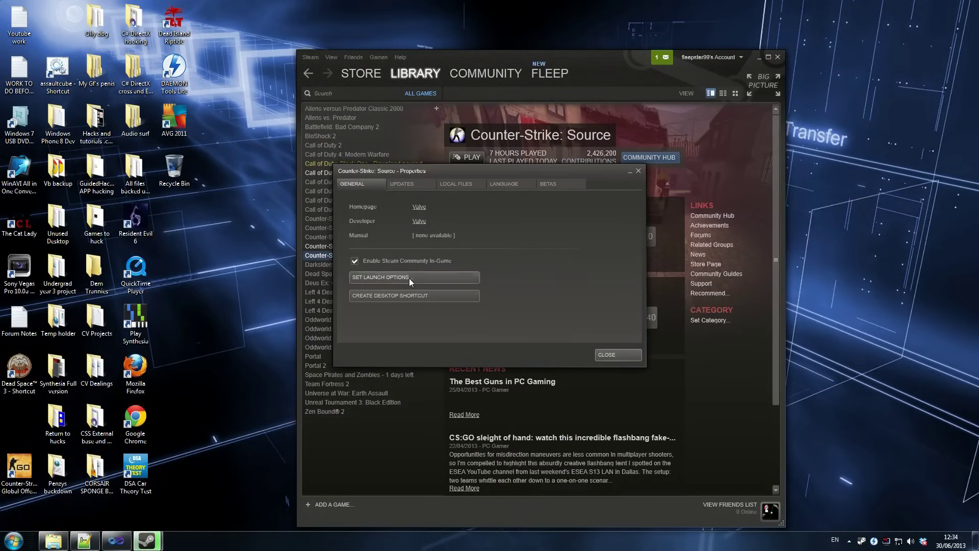
- Set the game's launch options to -console and close its properties
{"action": "left_click", "coordinate": [441, 277]}
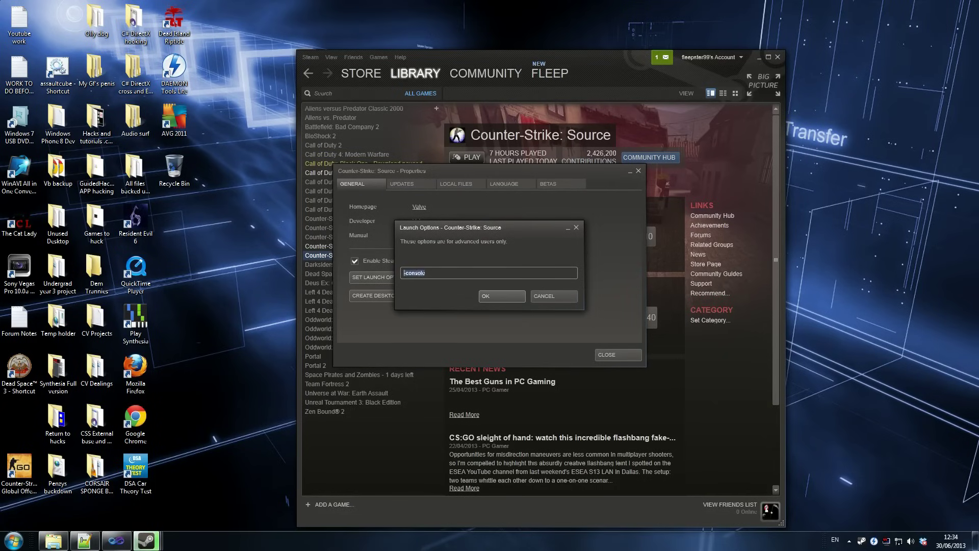
{"action": "key", "text": "BackSpace"}
{"action": "type", "text": "-console"}
{"action": "left_click", "coordinate": [487, 296]}
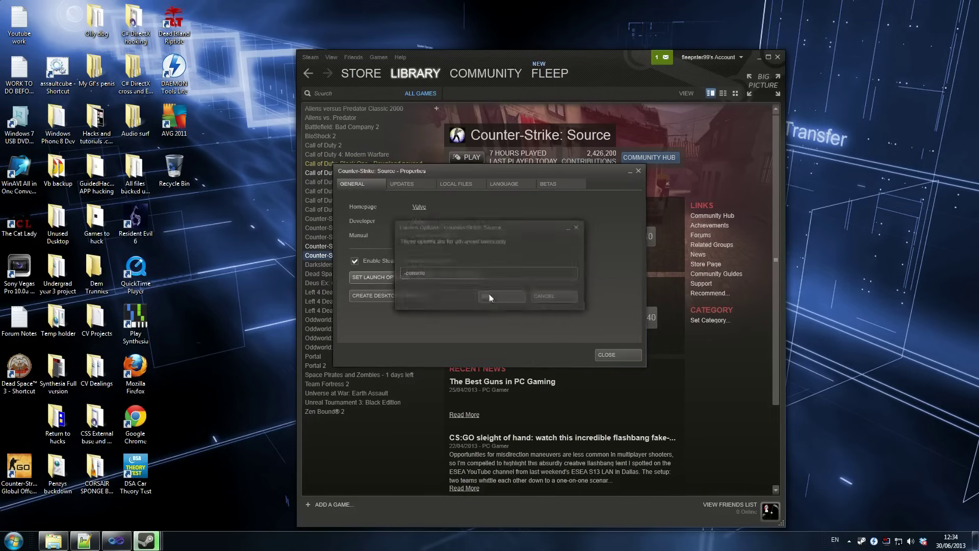
{"action": "left_click", "coordinate": [606, 355]}
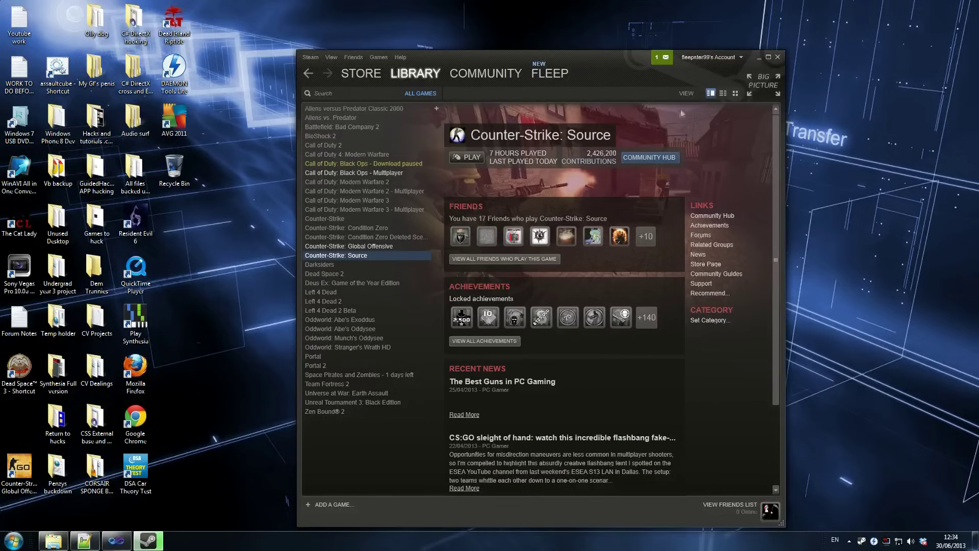
- Minimize Steam, launch Counter-Strike Source from the desktop and move its window clear of the desktop folders
{"action": "left_click", "coordinate": [757, 59]}
{"action": "left_click_drag", "start_coordinate": [300, 350], "coordinate": [300, 347]}
{"action": "left_click", "coordinate": [373, 133]}
{"action": "double_click", "coordinate": [374, 131]}
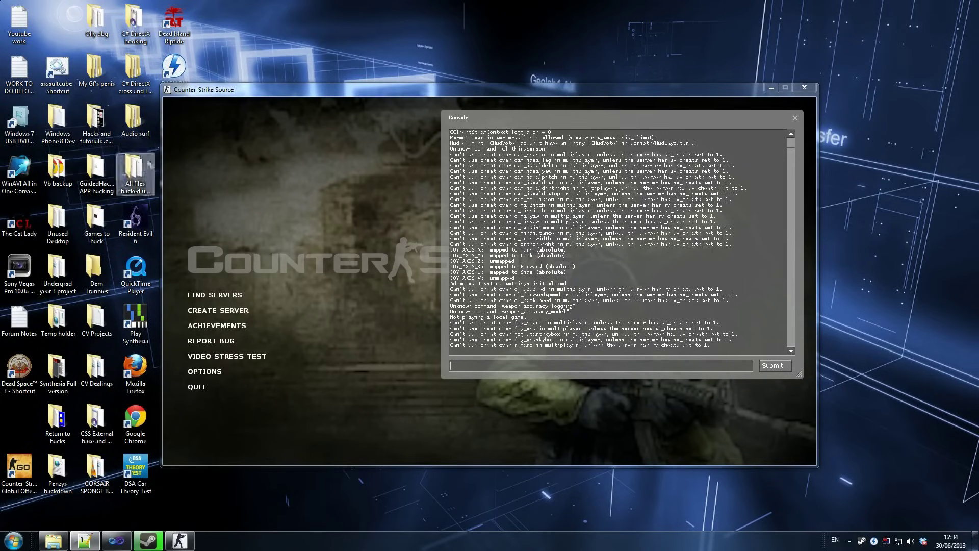
{"action": "key", "text": "o"}
{"action": "left_click_drag", "start_coordinate": [334, 95], "coordinate": [484, 67]}
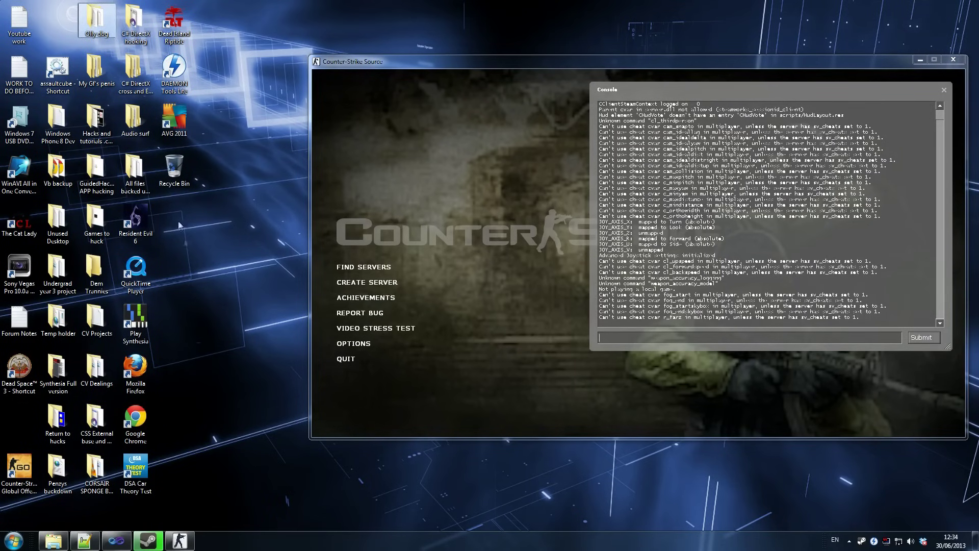
- Launch OLLYDBG from the Olly dbg desktop folder, minimize the folder window and maximize the debugger
{"action": "double_click", "coordinate": [88, 14]}
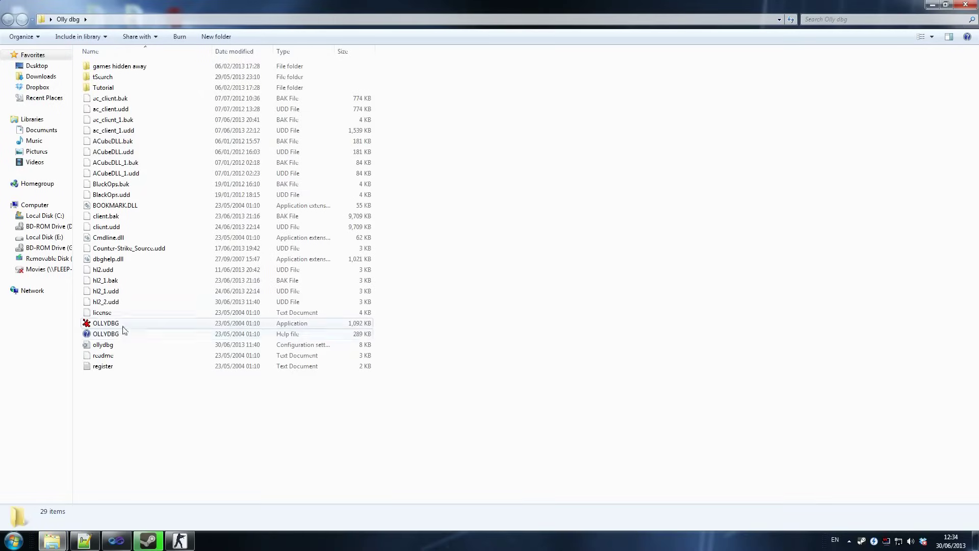
{"action": "double_click", "coordinate": [124, 324]}
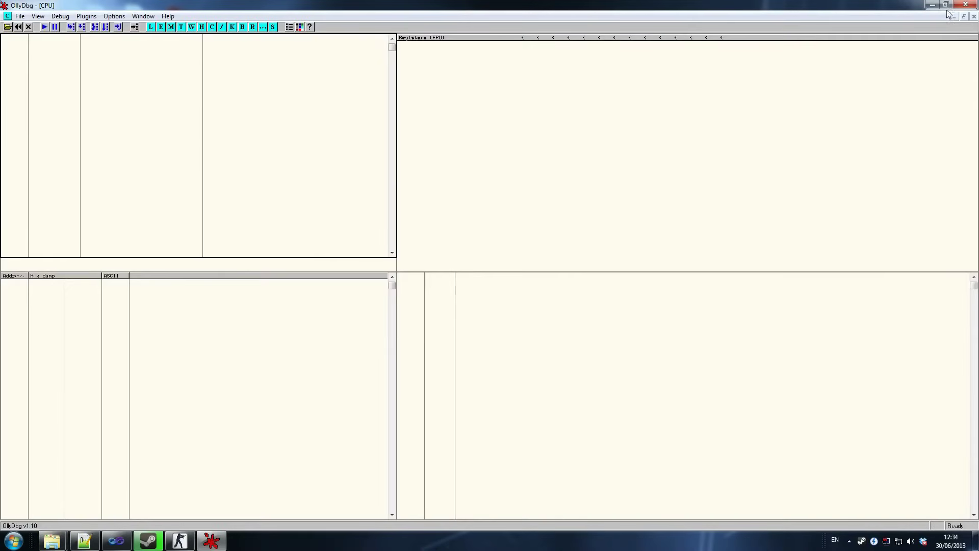
{"action": "left_click_drag", "start_coordinate": [891, 4], "coordinate": [0, 245]}
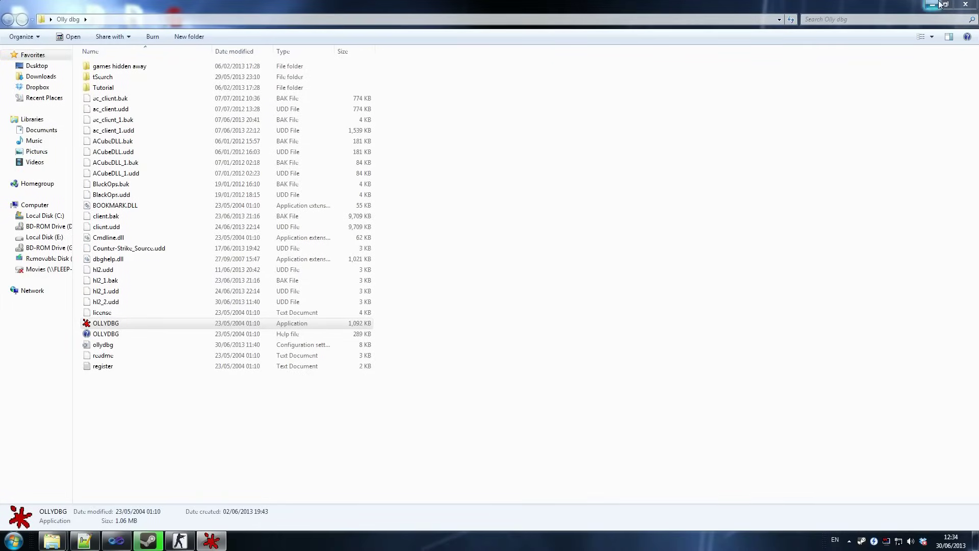
{"action": "left_click", "coordinate": [932, 4]}
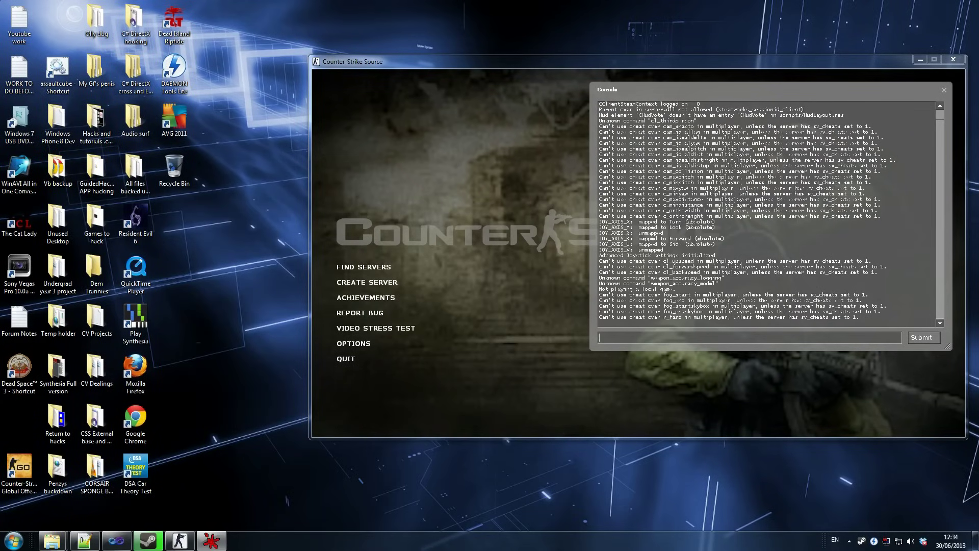
{"action": "left_click_drag", "start_coordinate": [0, 148], "coordinate": [978, 168]}
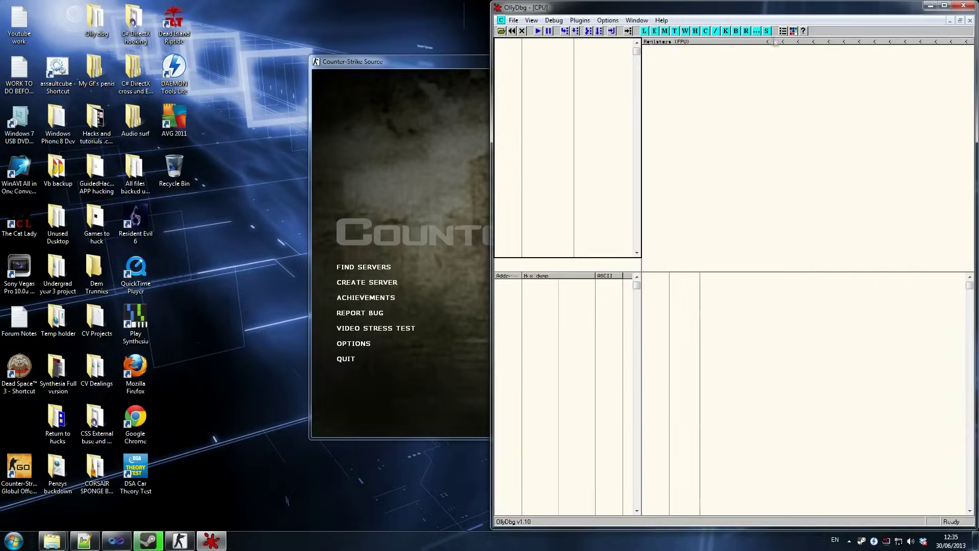
{"action": "double_click", "coordinate": [706, 10]}
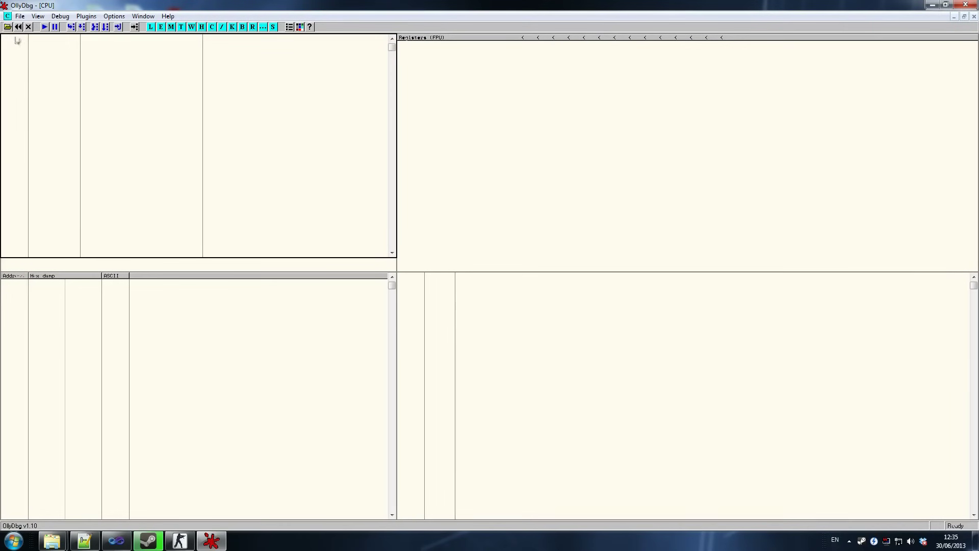
- Attach OllyDbg to the hl2 process of Counter-Strike Source and resume its execution
{"action": "left_click", "coordinate": [16, 16]}
{"action": "left_click", "coordinate": [31, 38]}
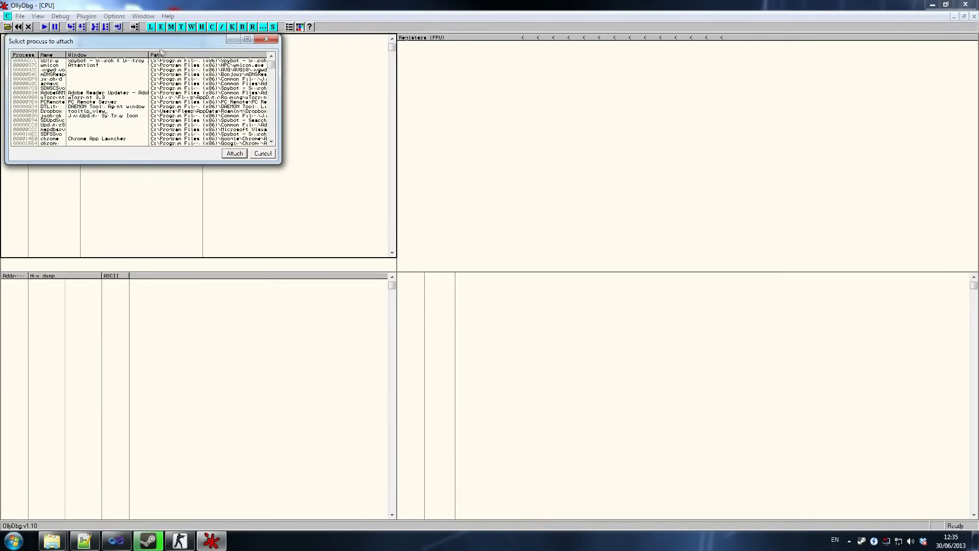
{"action": "double_click", "coordinate": [163, 47]}
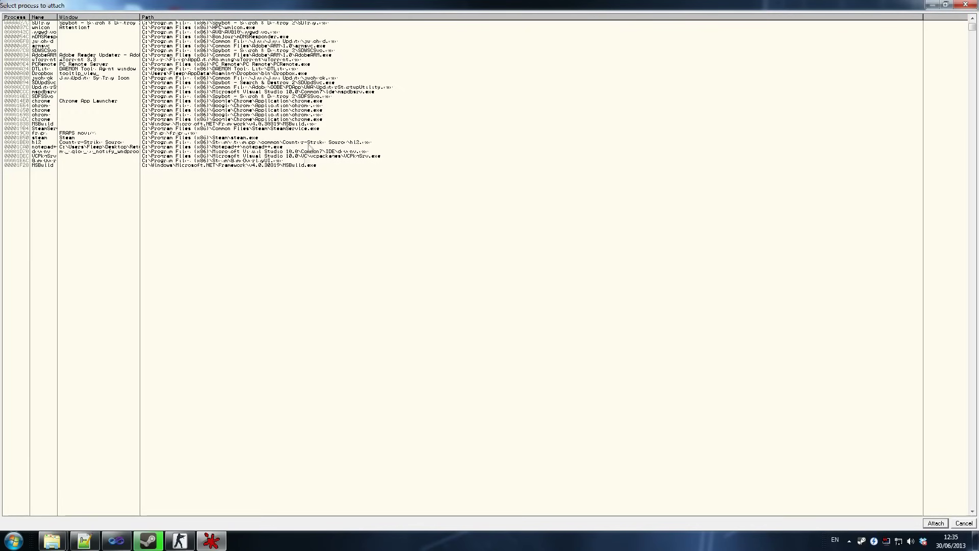
{"action": "left_click", "coordinate": [279, 144]}
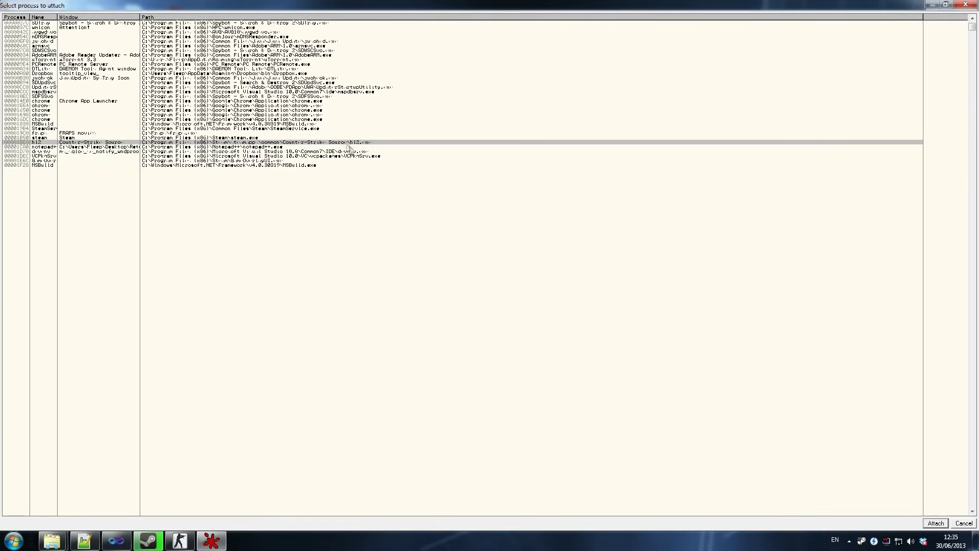
{"action": "left_click", "coordinate": [935, 522]}
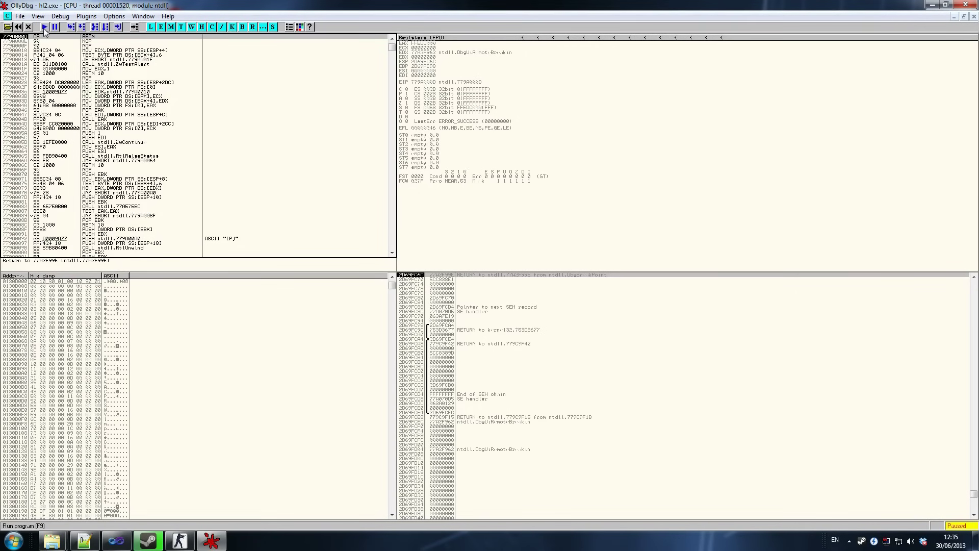
{"action": "left_click", "coordinate": [45, 27]}
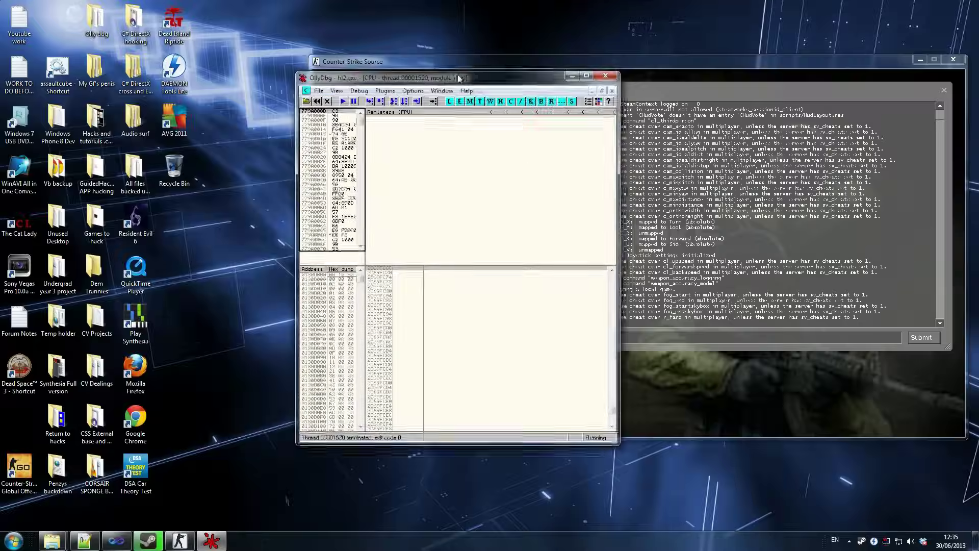
- Dock OllyDbg on the left half of the desktop, widen it, and bring the Counter-Strike Source window to the front
{"action": "left_click_drag", "start_coordinate": [460, 79], "coordinate": [165, 44]}
{"action": "double_click", "coordinate": [166, 38]}
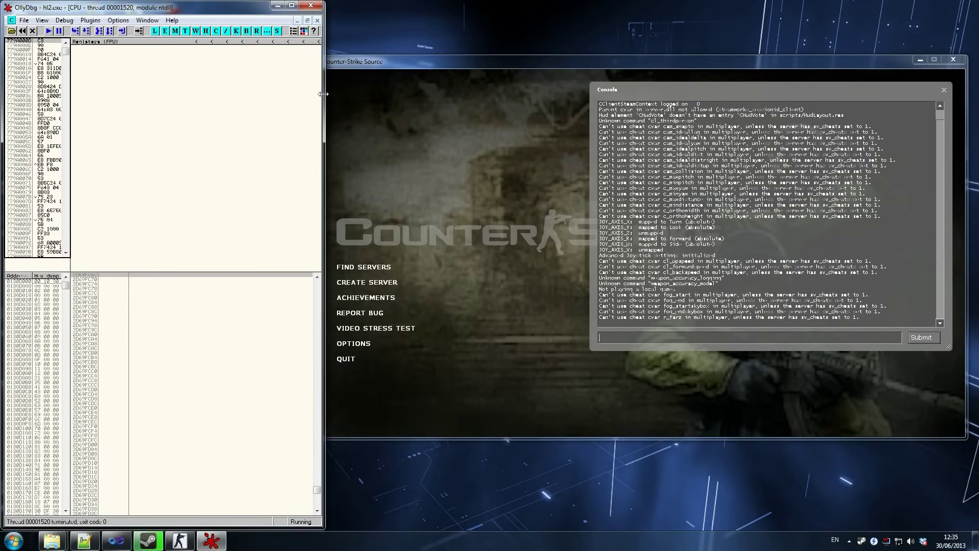
{"action": "left_click_drag", "start_coordinate": [324, 97], "coordinate": [450, 100]}
{"action": "left_click", "coordinate": [500, 65]}
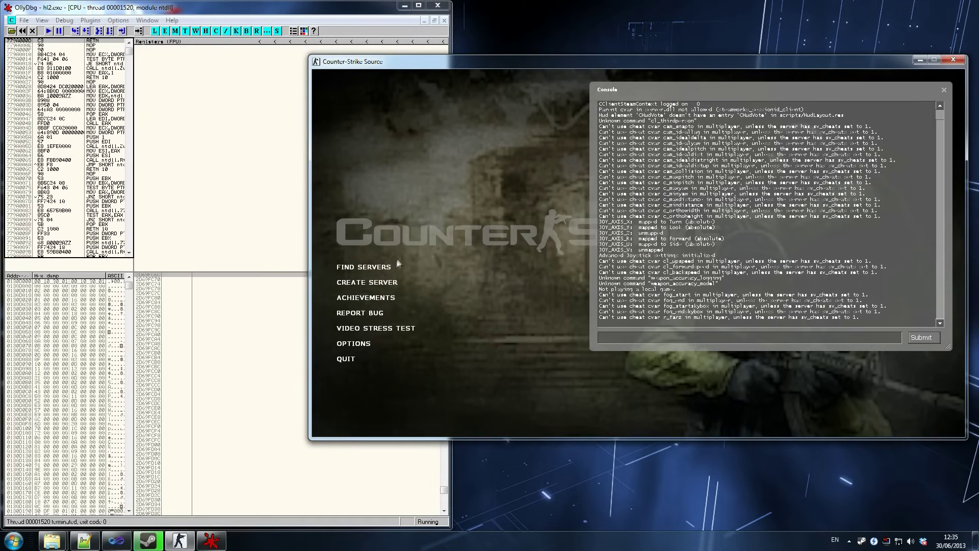
- Hide the developer console and set up a new de_dust2 server with 8 CPU players
{"action": "key", "text": "grave"}
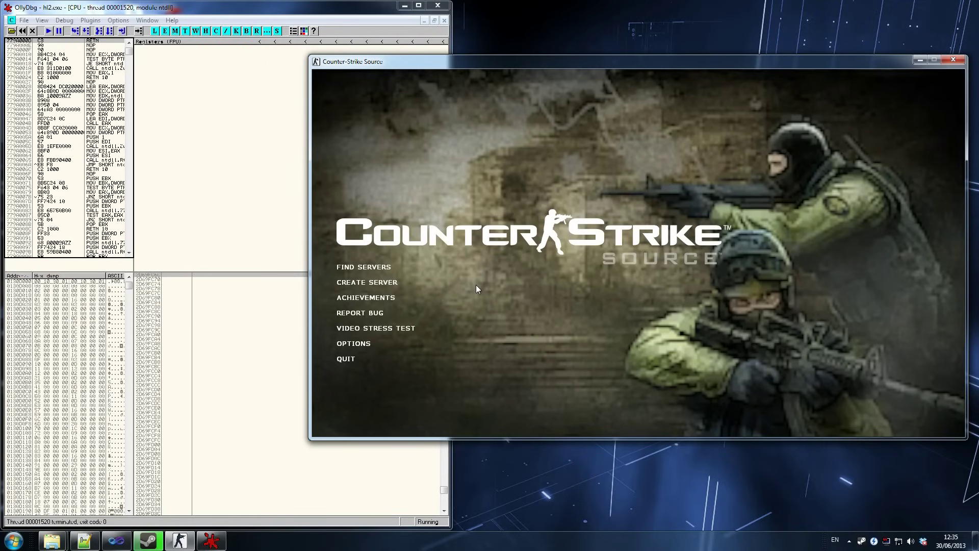
{"action": "left_click", "coordinate": [365, 286]}
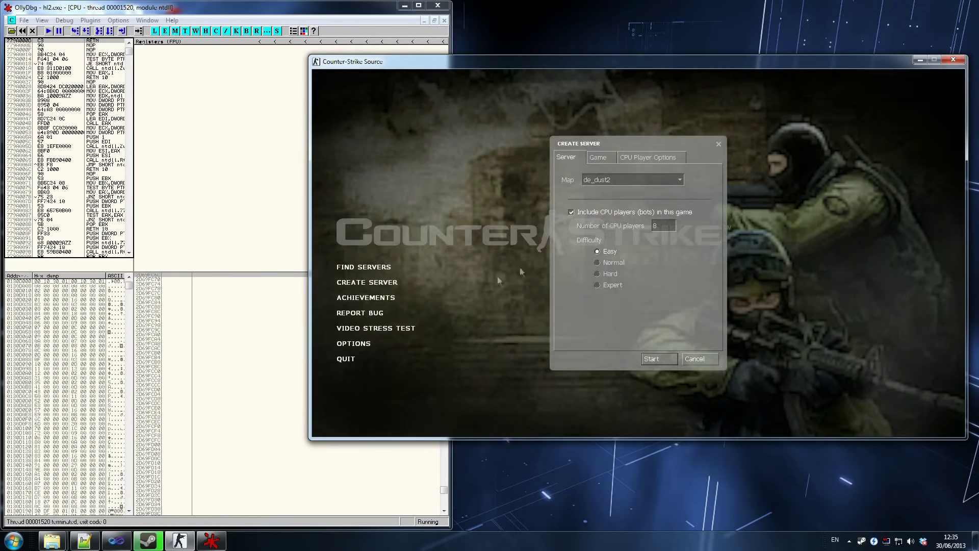
{"action": "left_click_drag", "start_coordinate": [618, 143], "coordinate": [471, 139]}
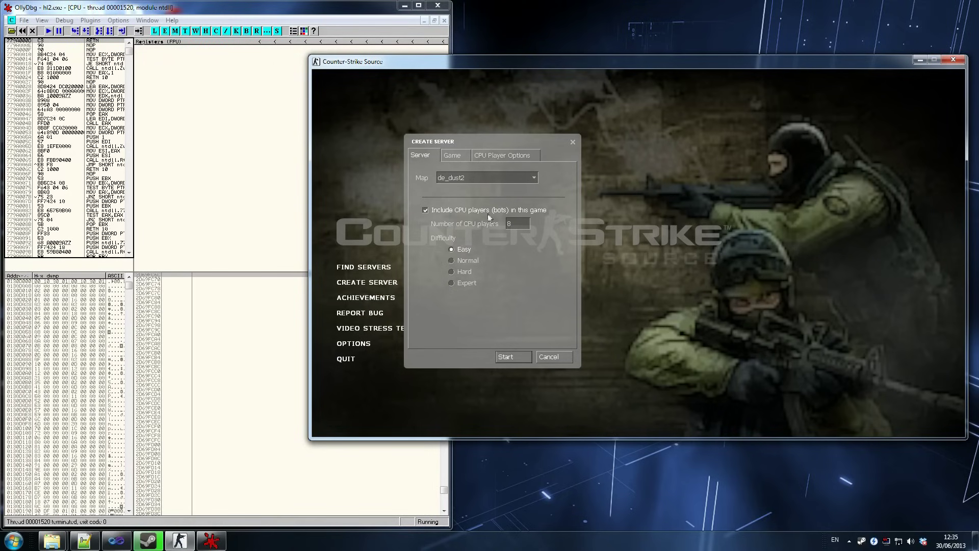
{"action": "left_click_drag", "start_coordinate": [518, 224], "coordinate": [506, 224]}
{"action": "type", "text": "8"}
- Review the new server's game settings and CPU player options, including the team the bots join
{"action": "left_click", "coordinate": [461, 158]}
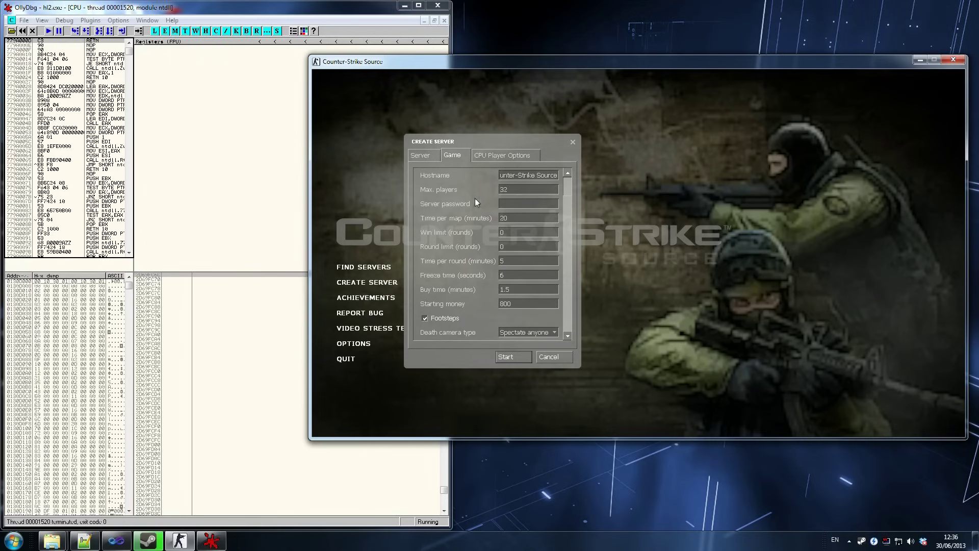
{"action": "scroll", "coordinate": [570, 239], "scroll_direction": "down", "scroll_amount": 1}
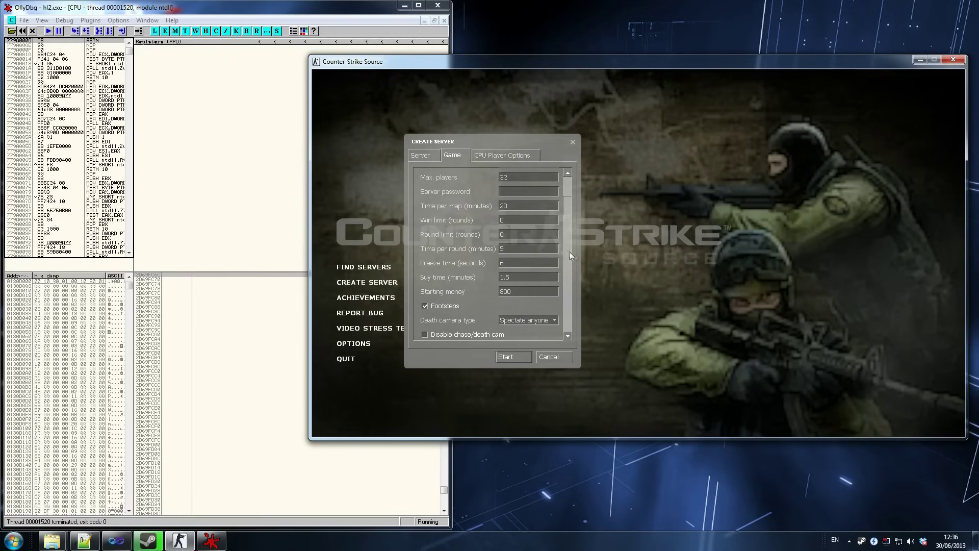
{"action": "left_click", "coordinate": [498, 154]}
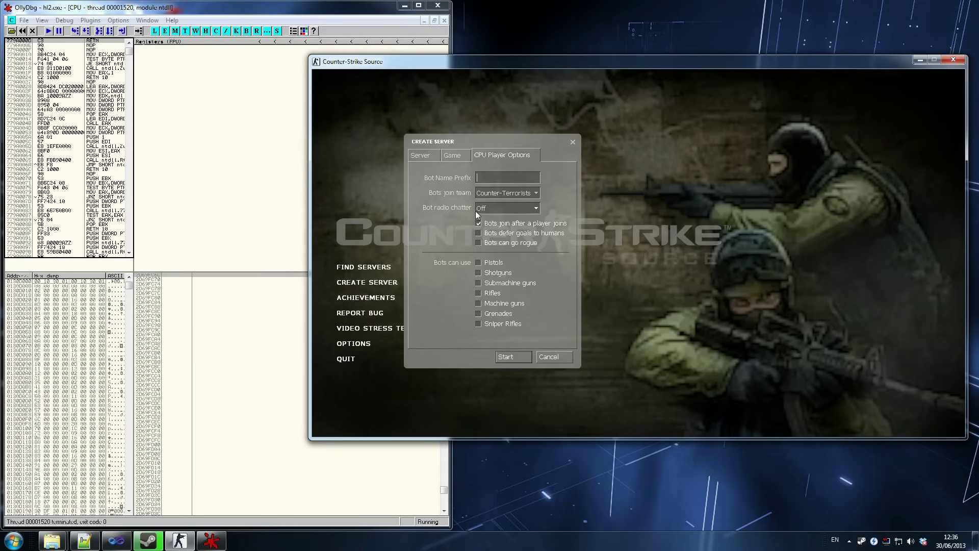
{"action": "left_click", "coordinate": [503, 194]}
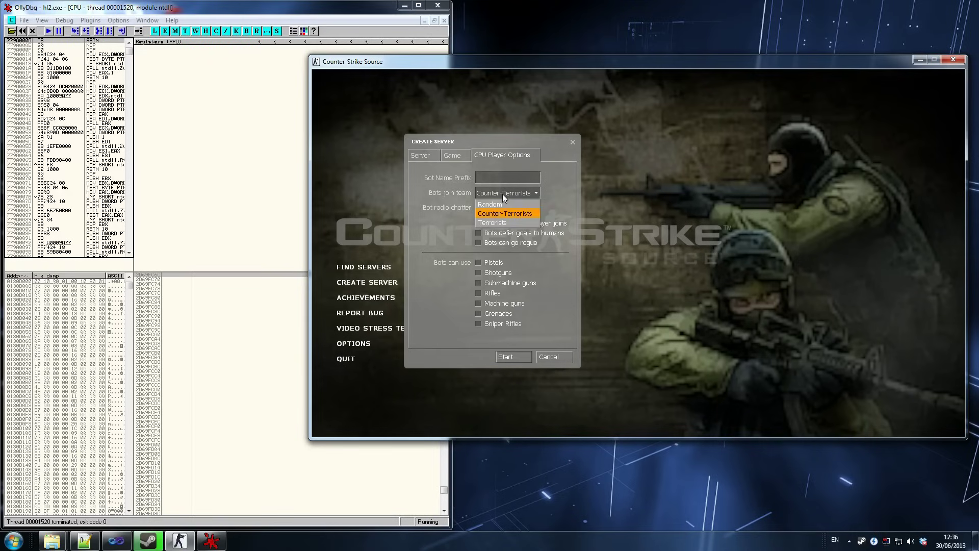
{"action": "left_click", "coordinate": [511, 197]}
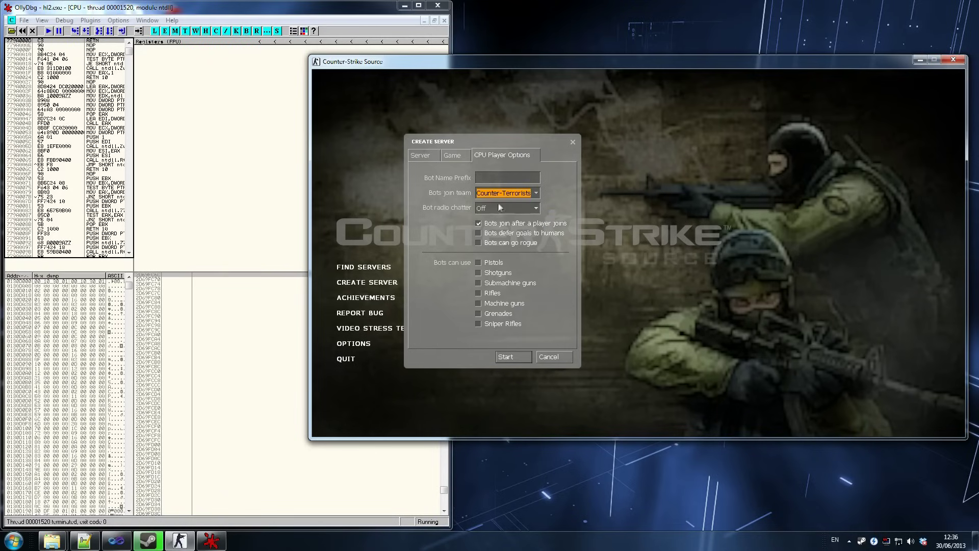
{"action": "left_click", "coordinate": [507, 176]}
- Start the server and resume the paused game process in OllyDbg during loading
{"action": "left_click", "coordinate": [518, 359]}
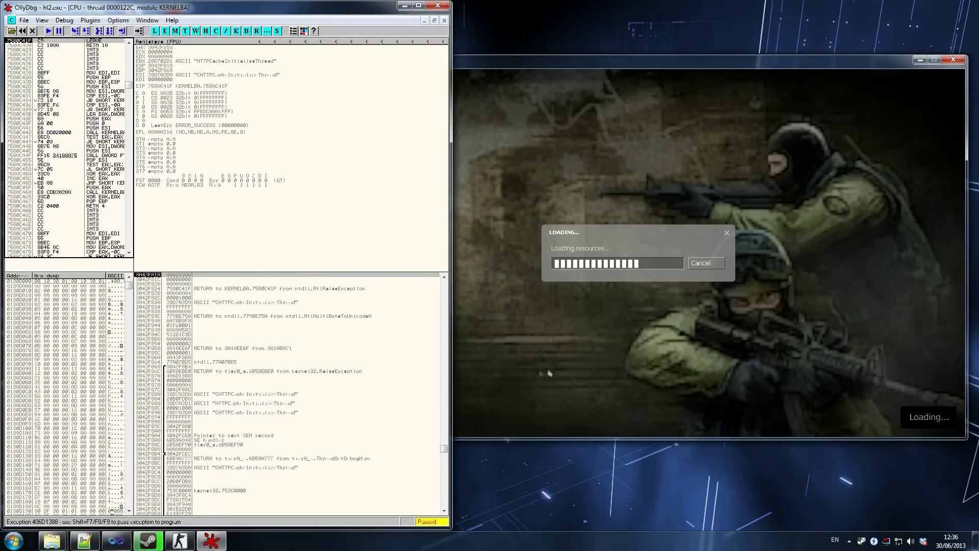
{"action": "left_click", "coordinate": [48, 31]}
{"action": "left_click", "coordinate": [49, 31]}
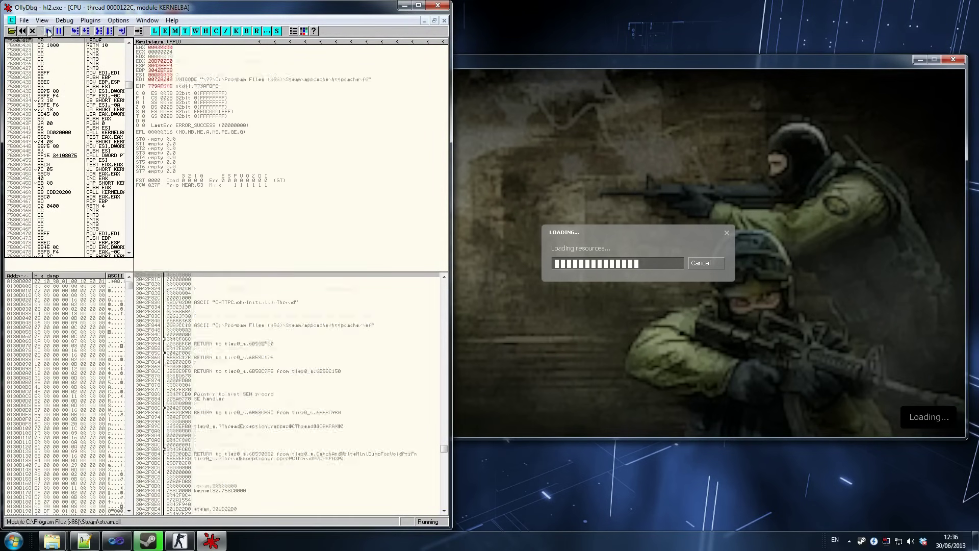
- Keep resuming the game process at each OllyDbg pause during loading, and pass the raised exception to the program
{"action": "left_click", "coordinate": [49, 32]}
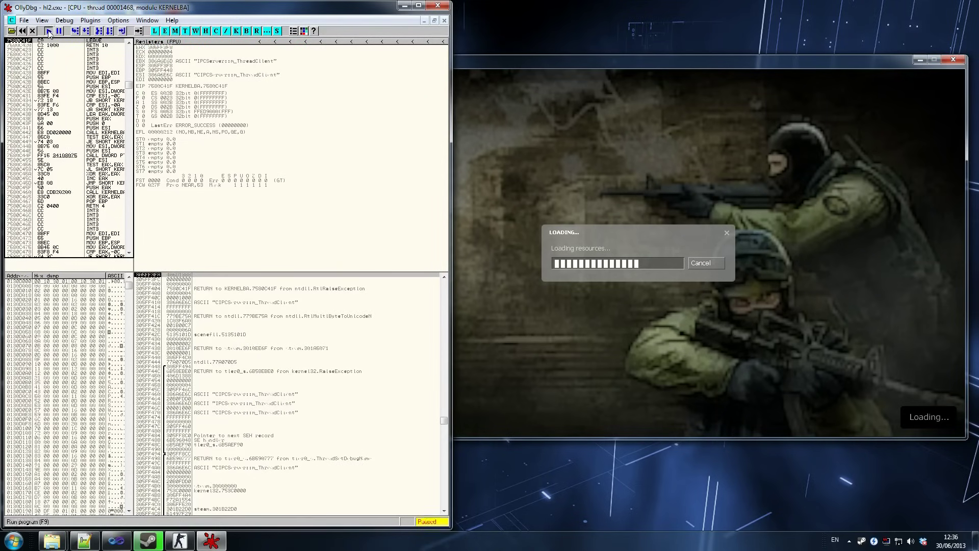
{"action": "left_click", "coordinate": [49, 32]}
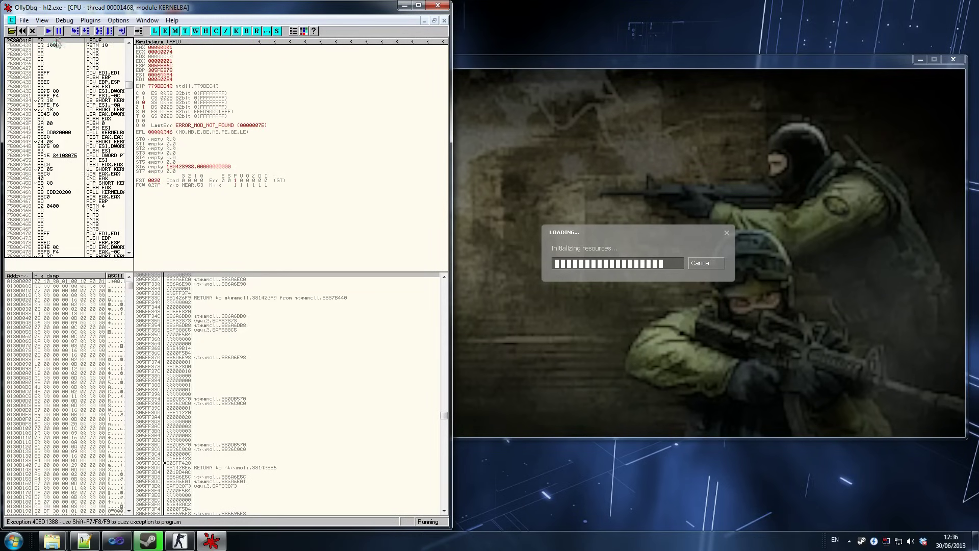
{"action": "left_click", "coordinate": [51, 34]}
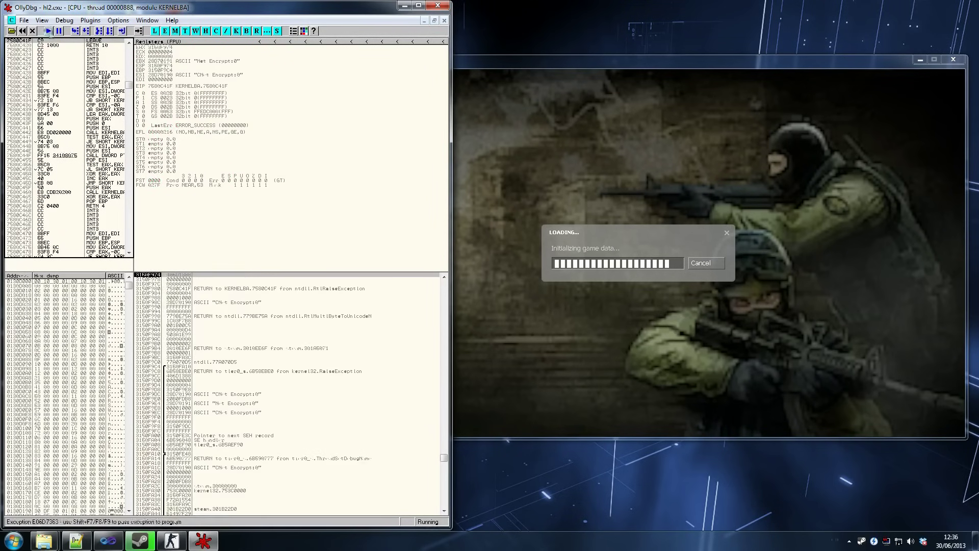
{"action": "left_click", "coordinate": [50, 33]}
{"action": "left_click", "coordinate": [49, 32]}
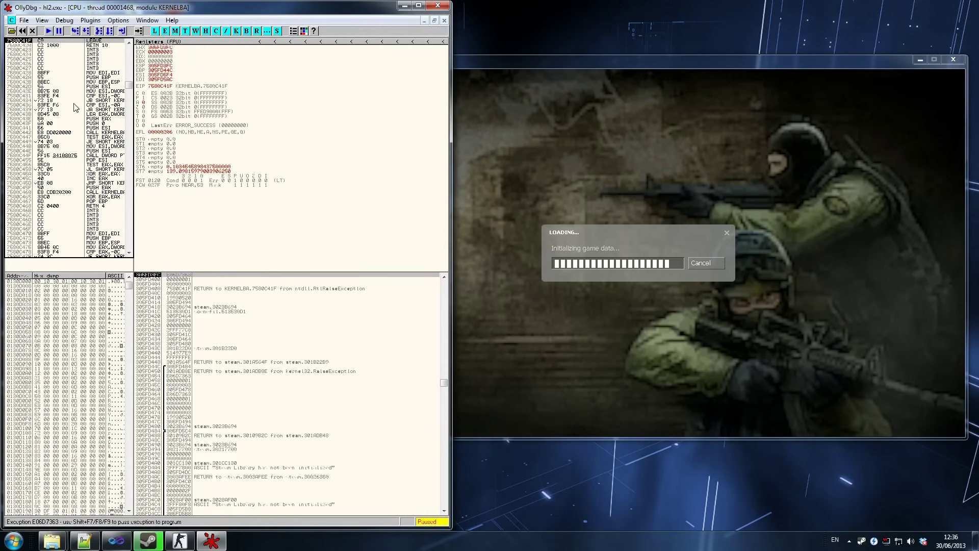
{"action": "key", "text": "shift+F9"}
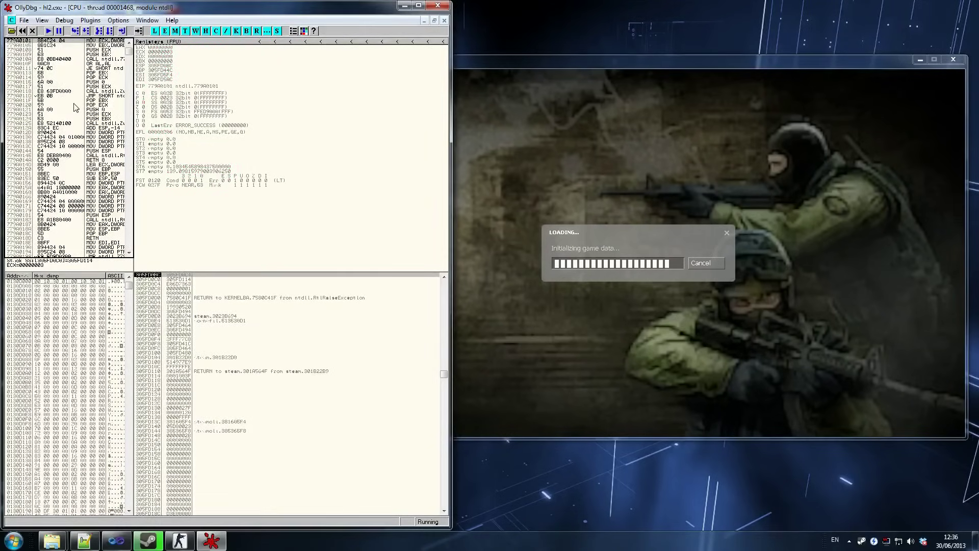
- Step through the ntdll exception code, entering its first call and stepping over instructions up to the next nested call
{"action": "left_click", "coordinate": [75, 105]}
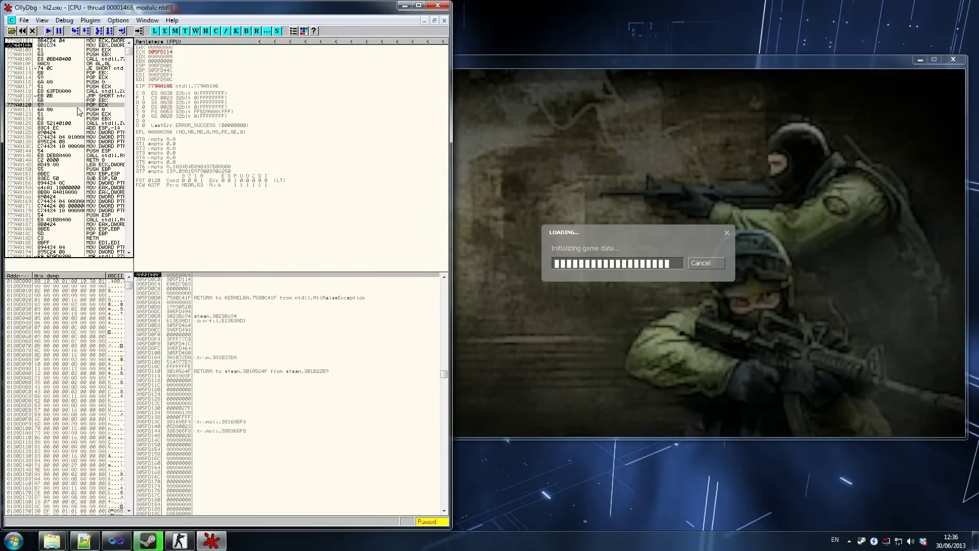
{"action": "key", "text": "F8"}
{"action": "key", "text": "F8"}
{"action": "key", "text": "F8"}
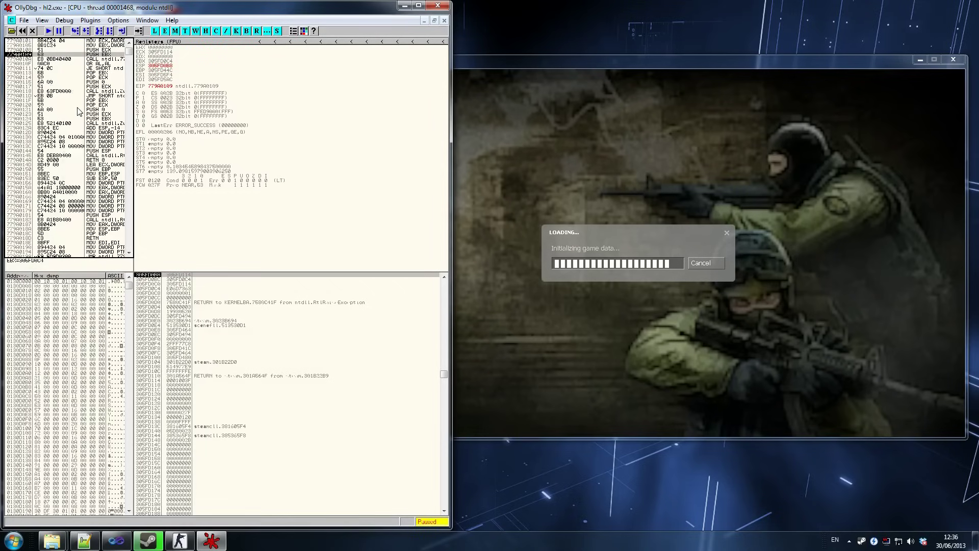
{"action": "key", "text": "F8"}
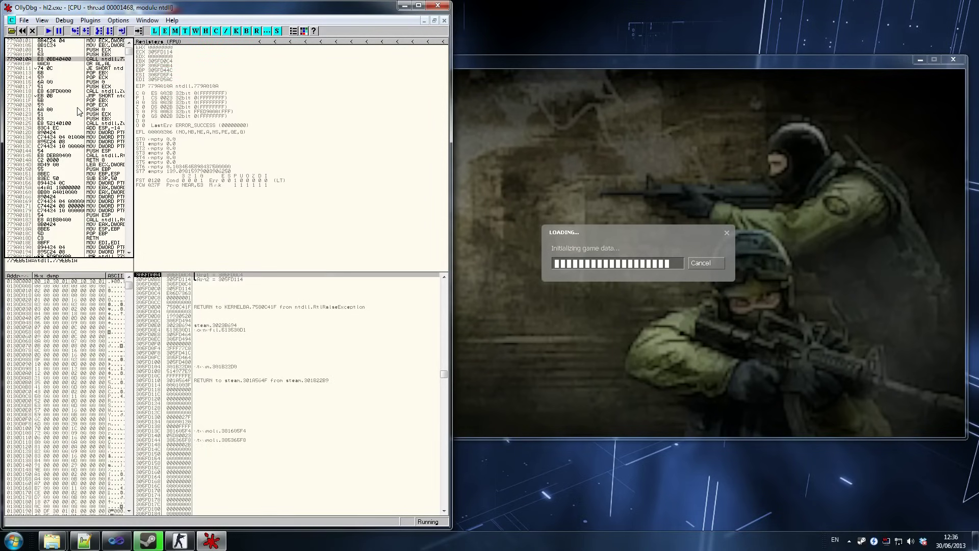
{"action": "key", "text": "F7"}
{"action": "key", "text": "F8"}
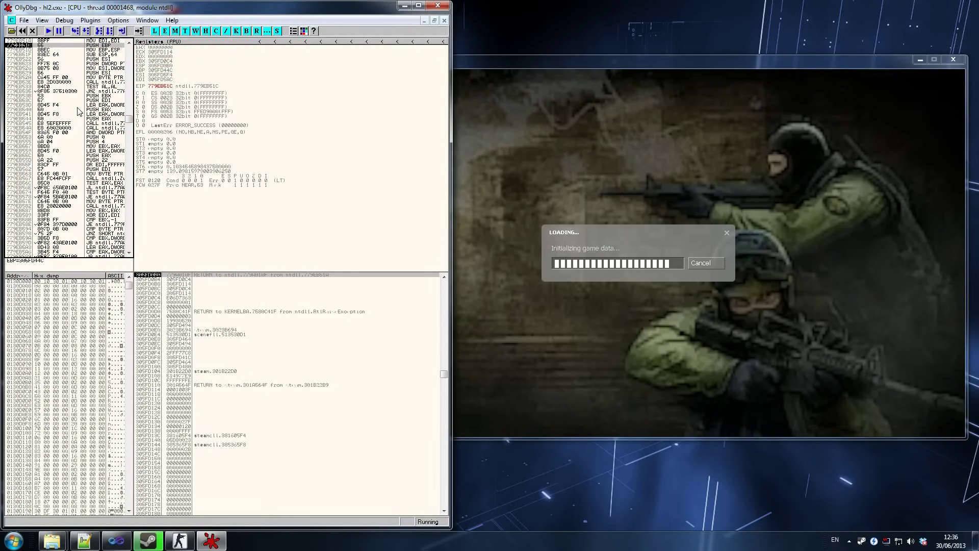
{"action": "key", "text": "F8"}
{"action": "key", "text": "F8"}
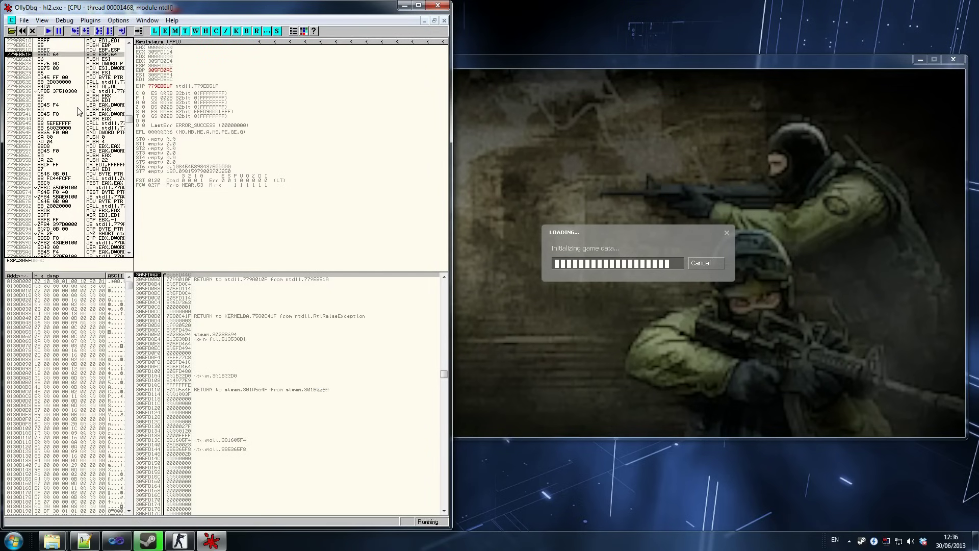
{"action": "key", "text": "F8"}
{"action": "key", "text": "F8"}
{"action": "key", "text": "F8"}
{"action": "key", "text": "F8"}
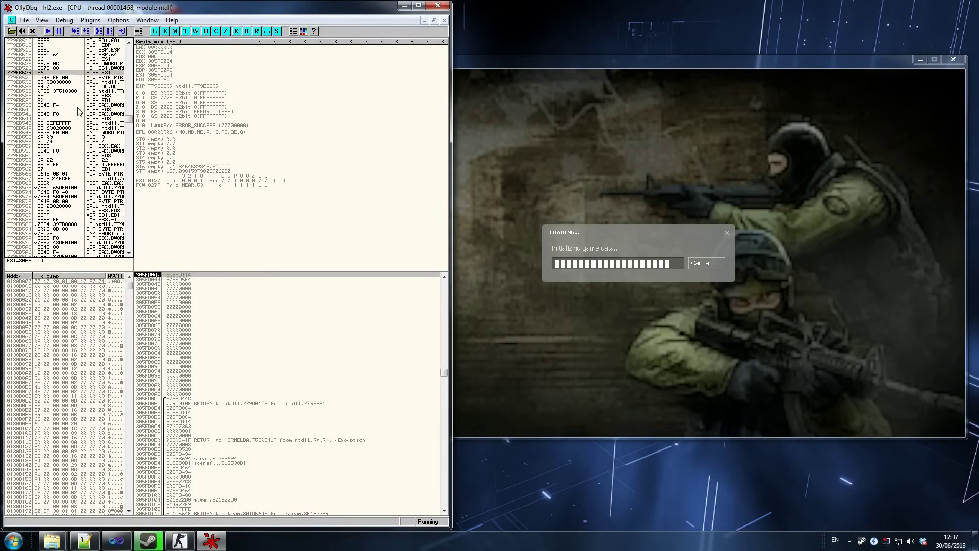
{"action": "key", "text": "F8"}
{"action": "key", "text": "F8"}
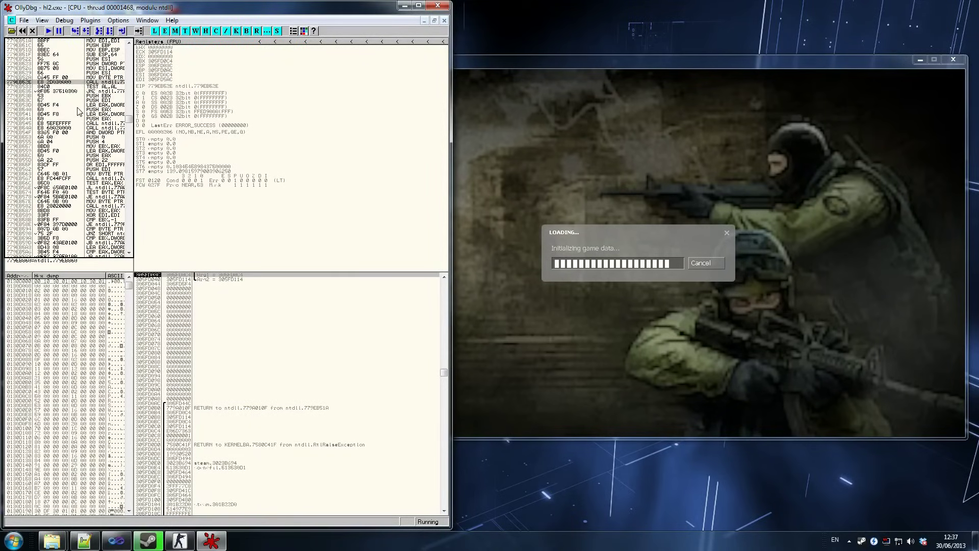
- Step into the nested ntdll call and trace its instructions into the routine it calls
{"action": "key", "text": "F7"}
{"action": "key", "text": "F7"}
{"action": "key", "text": "F7"}
{"action": "key", "text": "F7"}
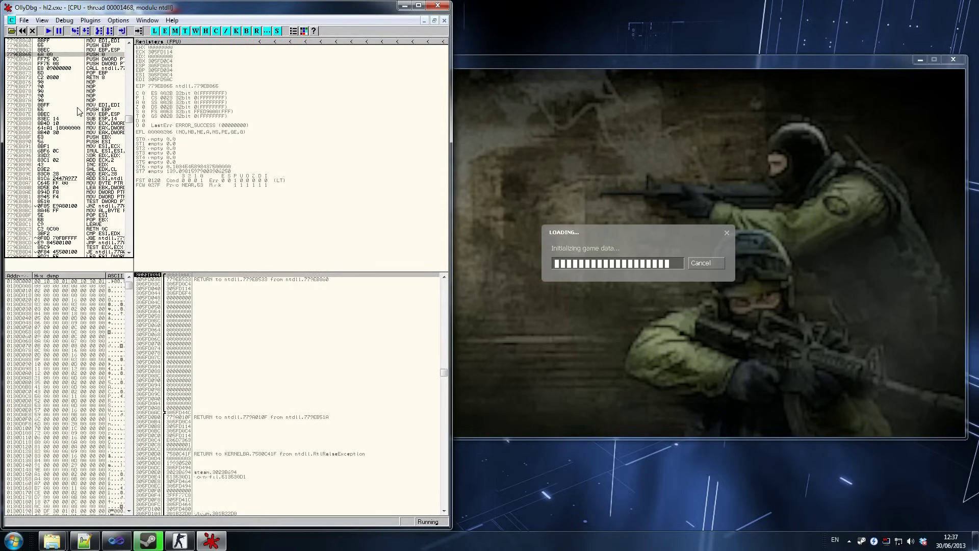
{"action": "key", "text": "F7"}
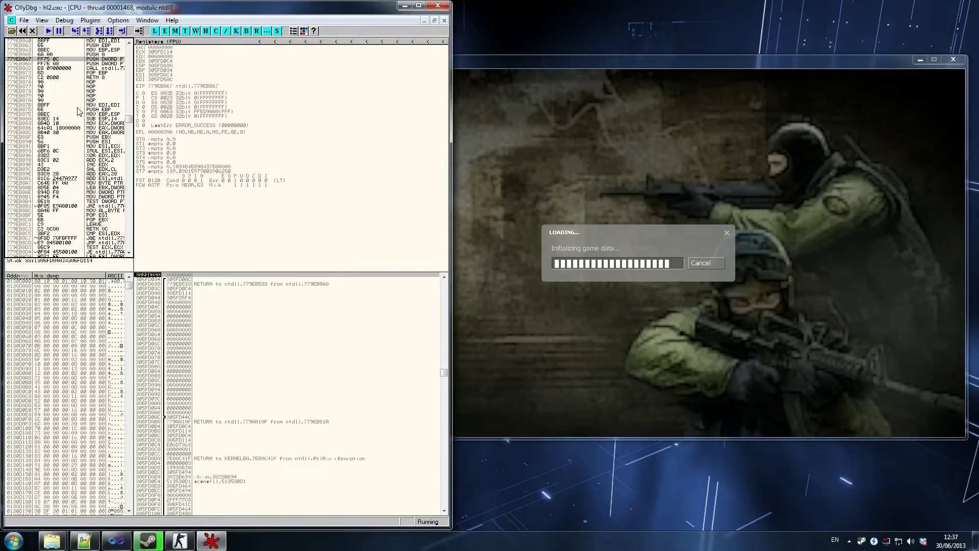
{"action": "key", "text": "F7"}
{"action": "key", "text": "F7"}
{"action": "key", "text": "F7"}
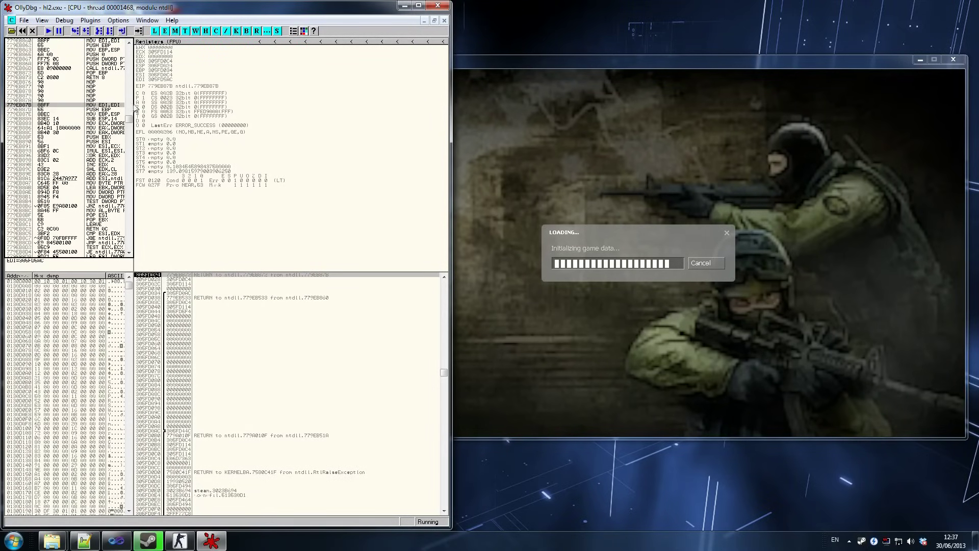
{"action": "key", "text": "F7"}
- Widen the disassembly pane and resume the game process at each pause so the map finishes loading
{"action": "left_click", "coordinate": [134, 104]}
{"action": "left_click", "coordinate": [132, 103]}
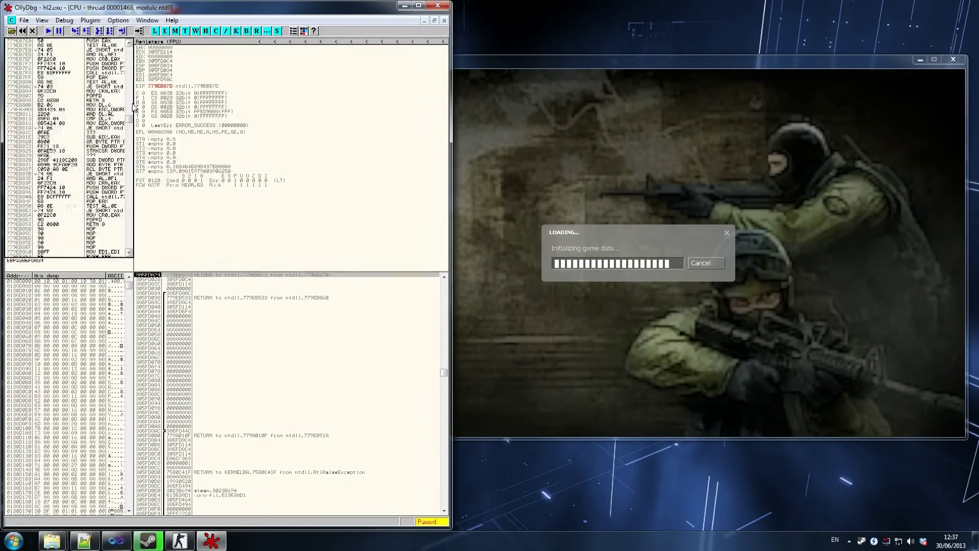
{"action": "left_click_drag", "start_coordinate": [133, 106], "coordinate": [247, 106]}
{"action": "left_click", "coordinate": [48, 30]}
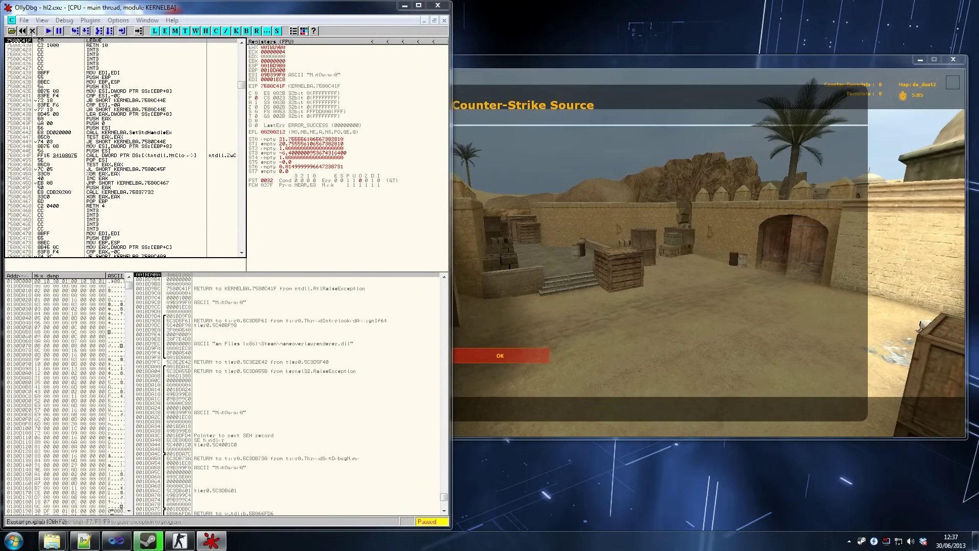
{"action": "left_click", "coordinate": [49, 31]}
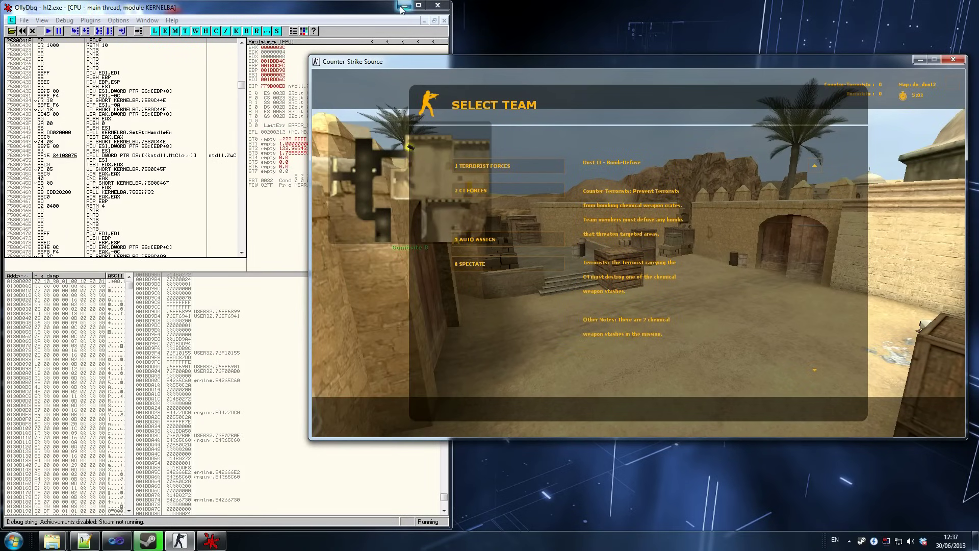
- Join the CT Forces team with the GSG-9 class and enter the match
{"action": "left_click", "coordinate": [486, 191]}
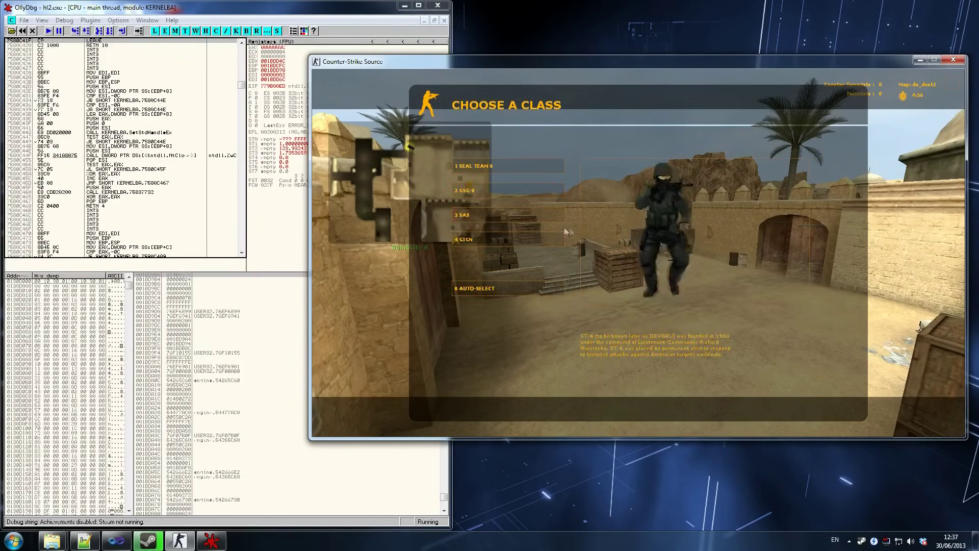
{"action": "left_click", "coordinate": [473, 193]}
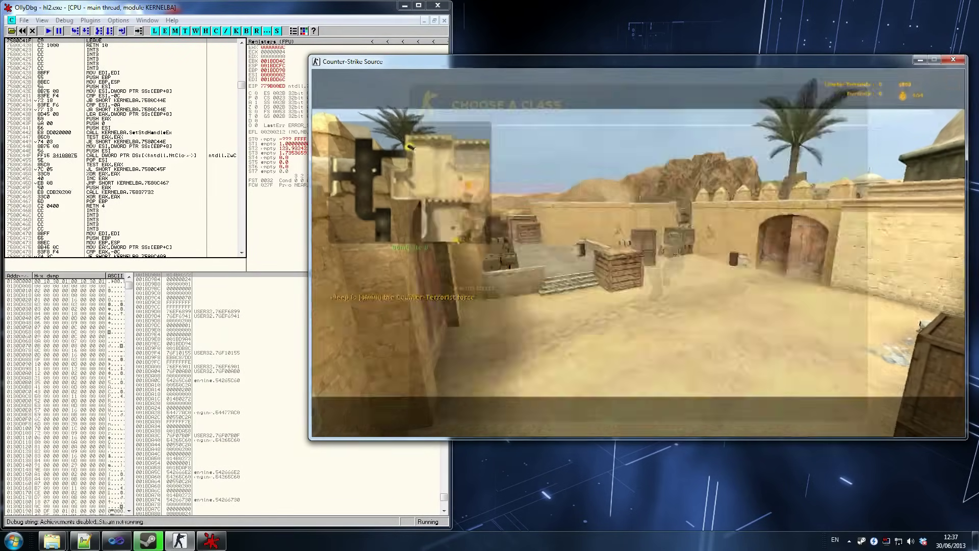
{"action": "key", "text": "w"}
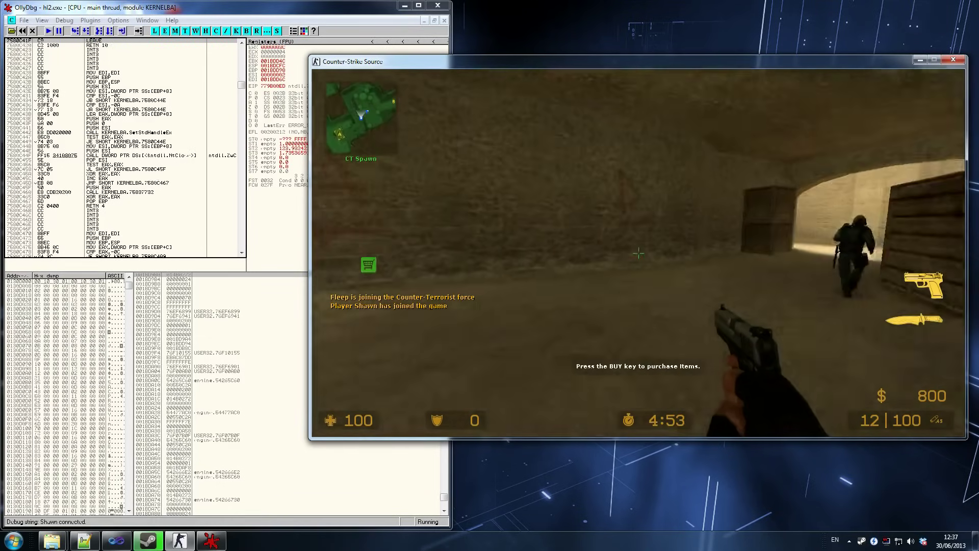
- Free the cursor from the game, return to it, and walk from the CT spawn to bombsite B
{"action": "key", "text": "super"}
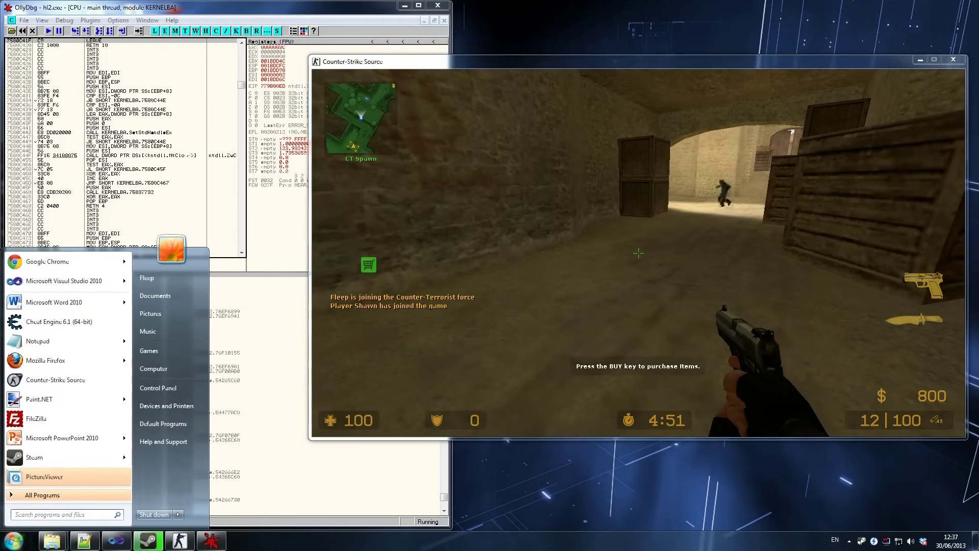
{"action": "left_click", "coordinate": [461, 9]}
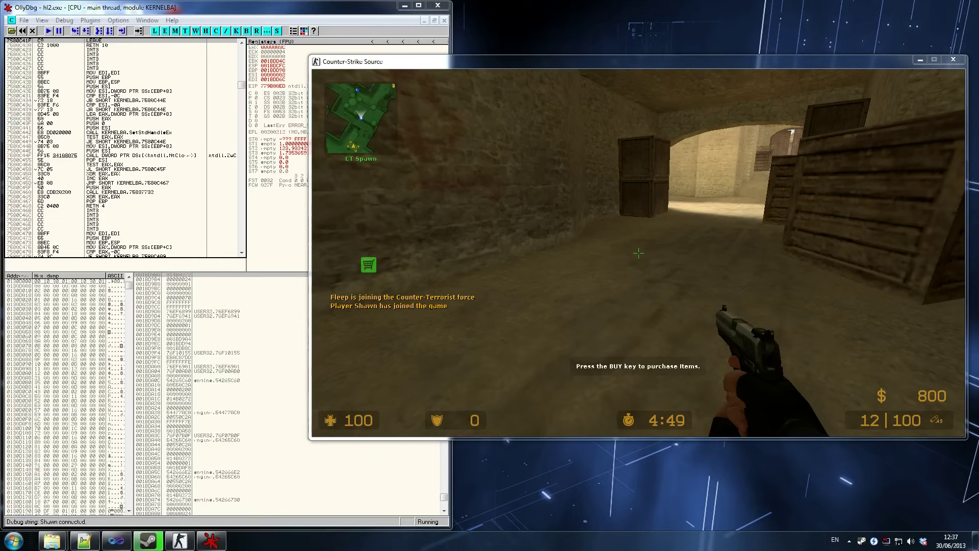
{"action": "left_click", "coordinate": [639, 253]}
{"action": "key", "text": "w"}
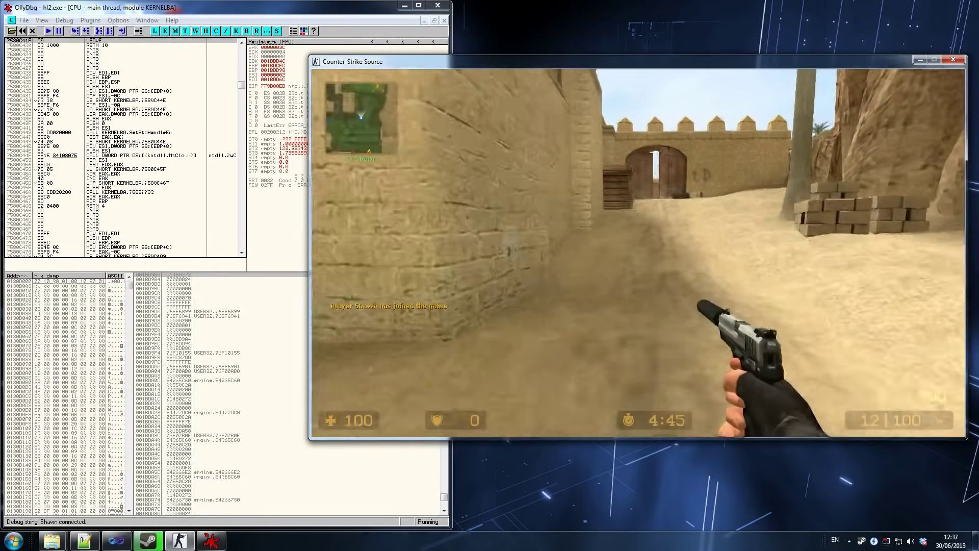
{"action": "key", "text": "Tab"}
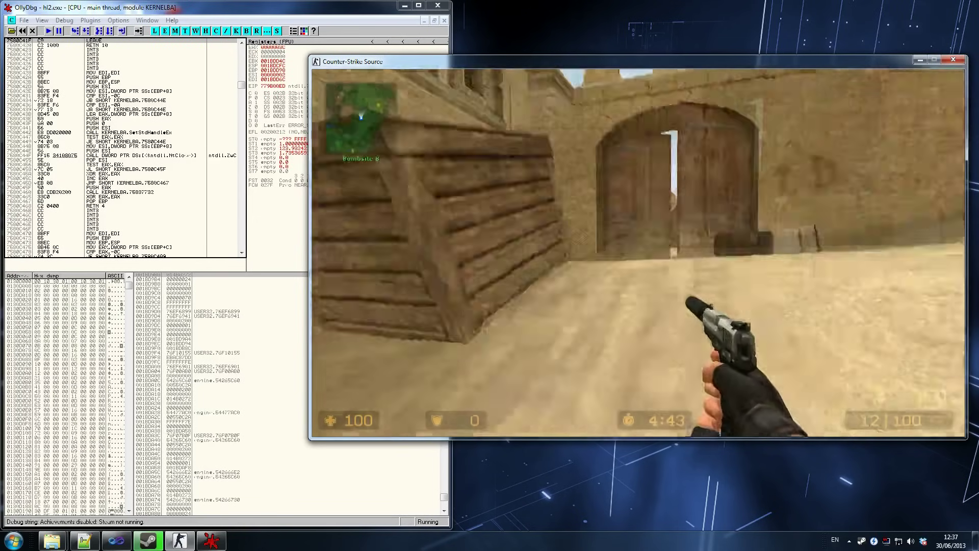
{"action": "key", "text": "Tab"}
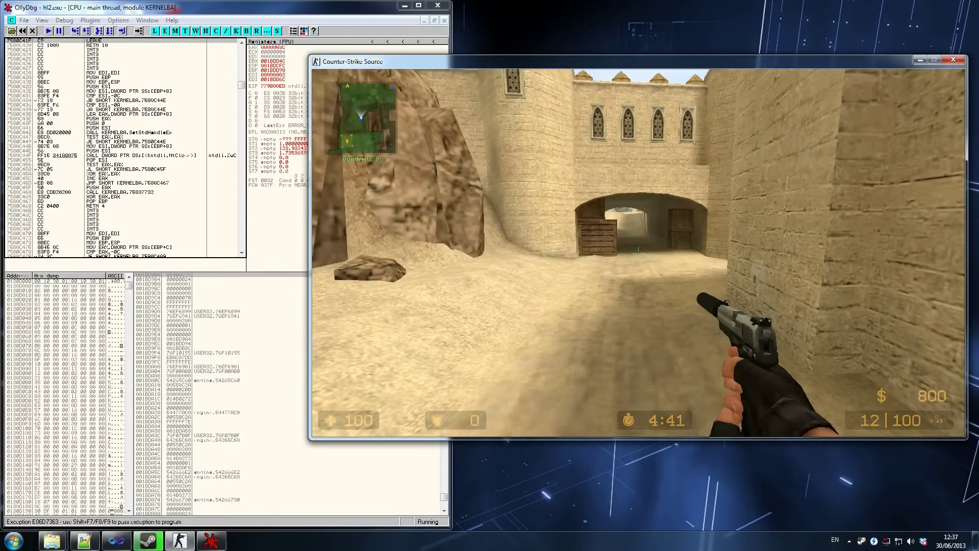
- Switch to OllyDbg, resume the paused game process, and return to the Counter-Strike Source window
{"action": "key", "text": "alt+Tab"}
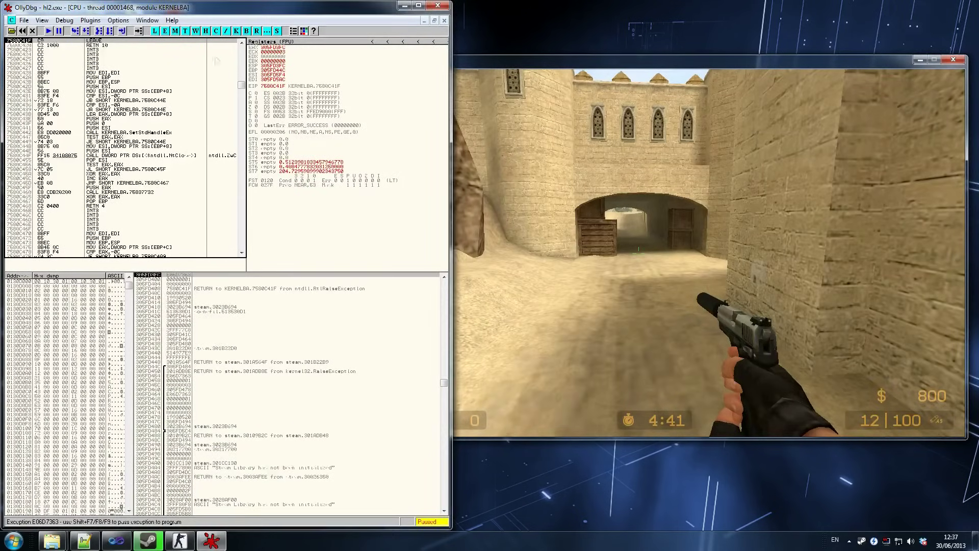
{"action": "left_click", "coordinate": [47, 30]}
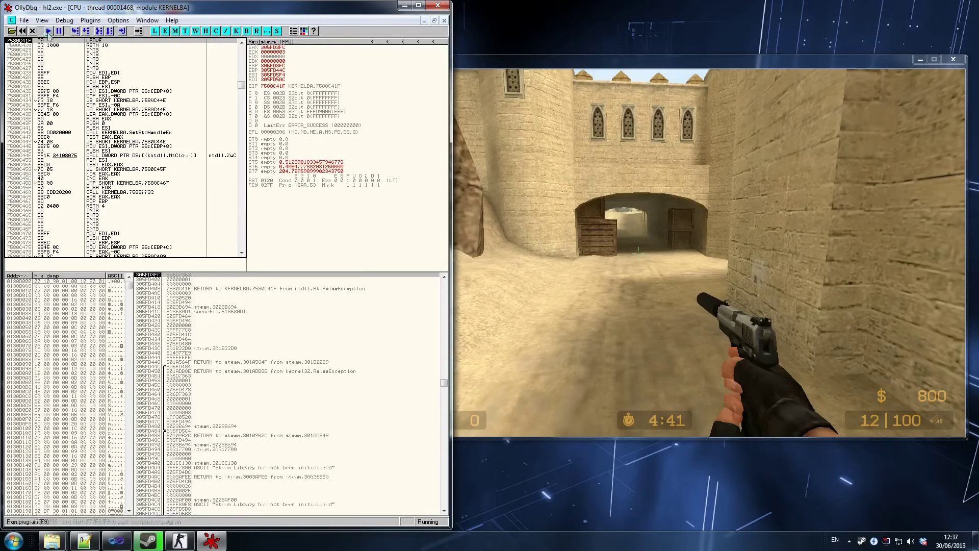
{"action": "left_click", "coordinate": [47, 30]}
{"action": "left_click", "coordinate": [572, 245]}
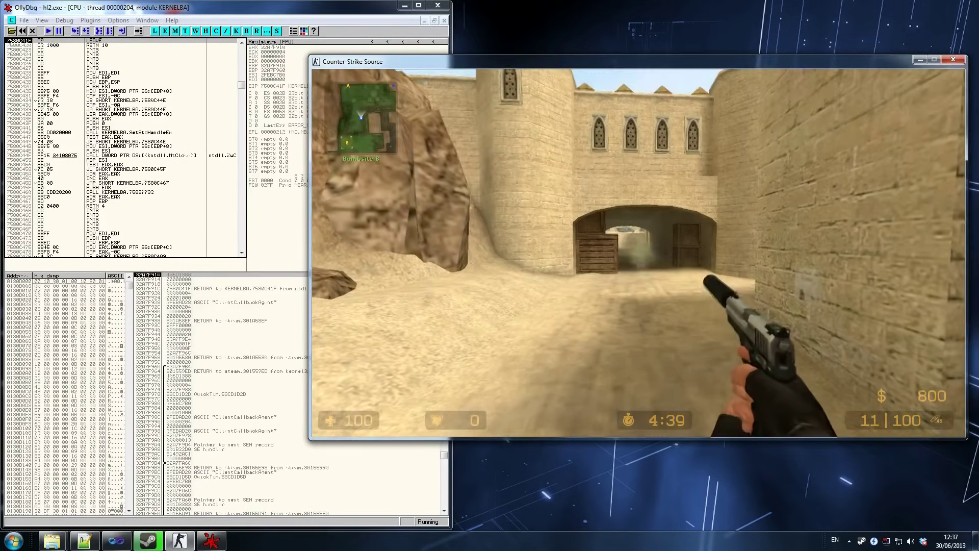
- Walk through the archway back into the CT spawn tunnel
{"action": "key", "text": "w"}
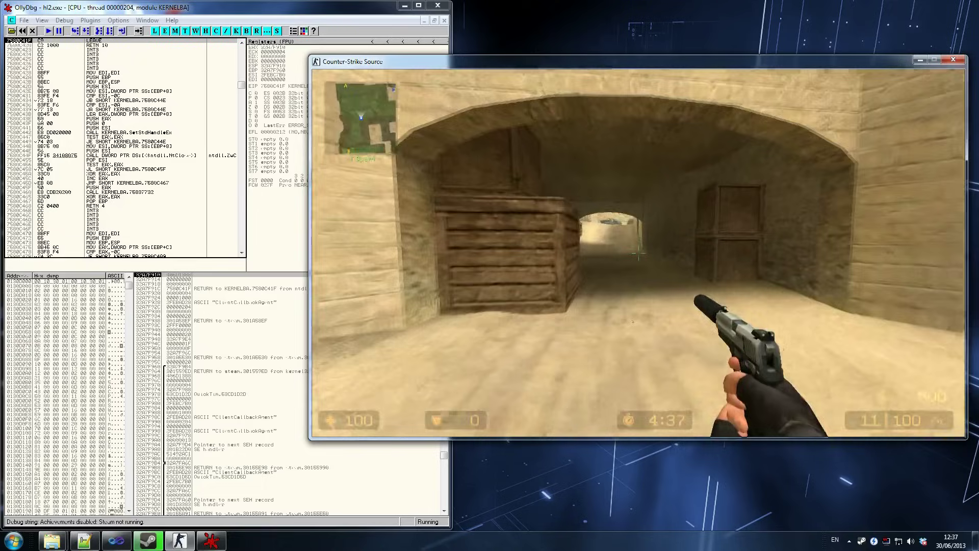
{"action": "key", "text": "w"}
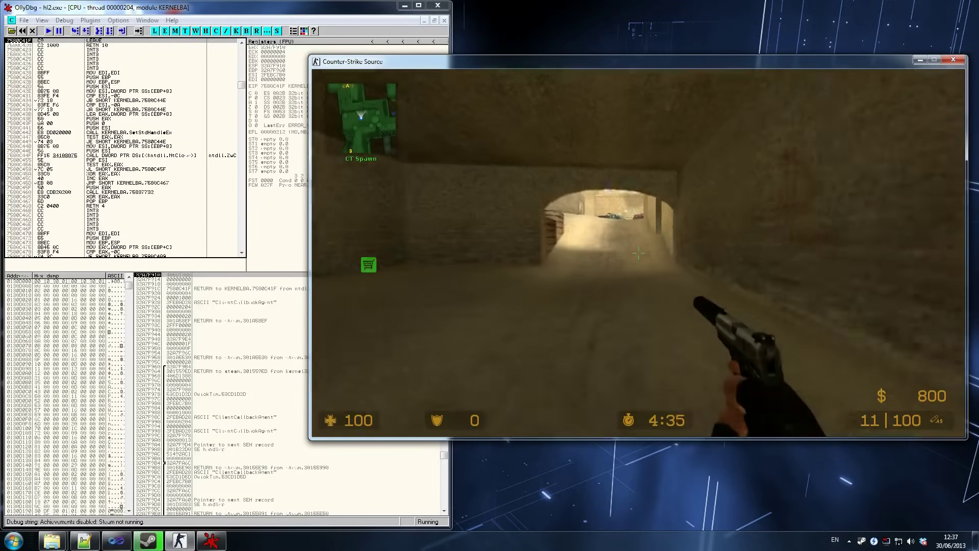
{"action": "key", "text": "w"}
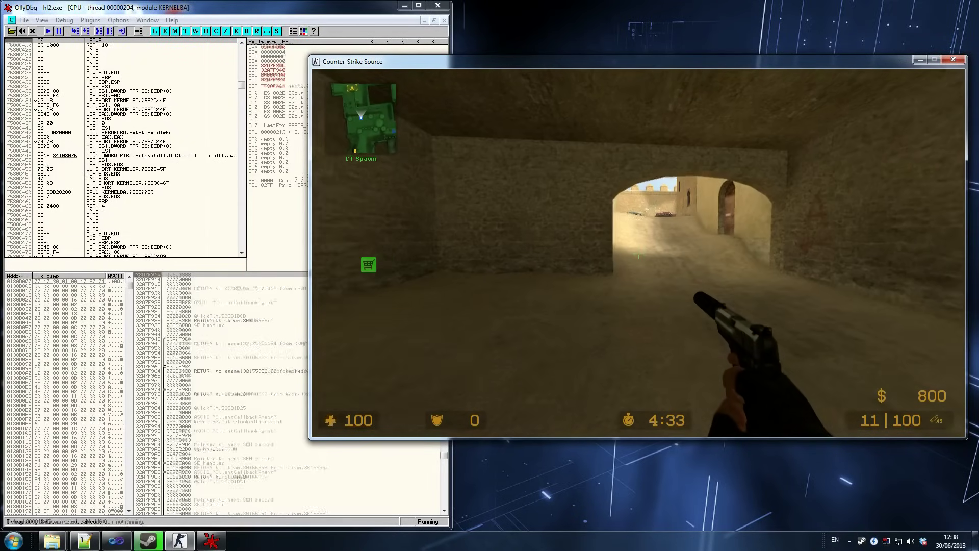
{"action": "key", "text": "w"}
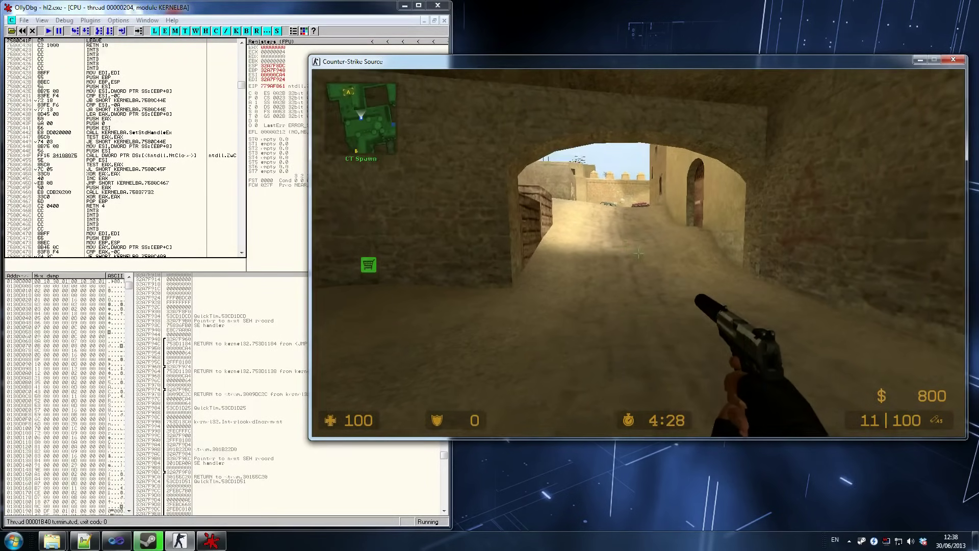
- Switch to OllyDbg, maximize its window, and open the list of executable modules
{"action": "key", "text": "super"}
{"action": "left_click", "coordinate": [677, 3]}
{"action": "double_click", "coordinate": [352, 8]}
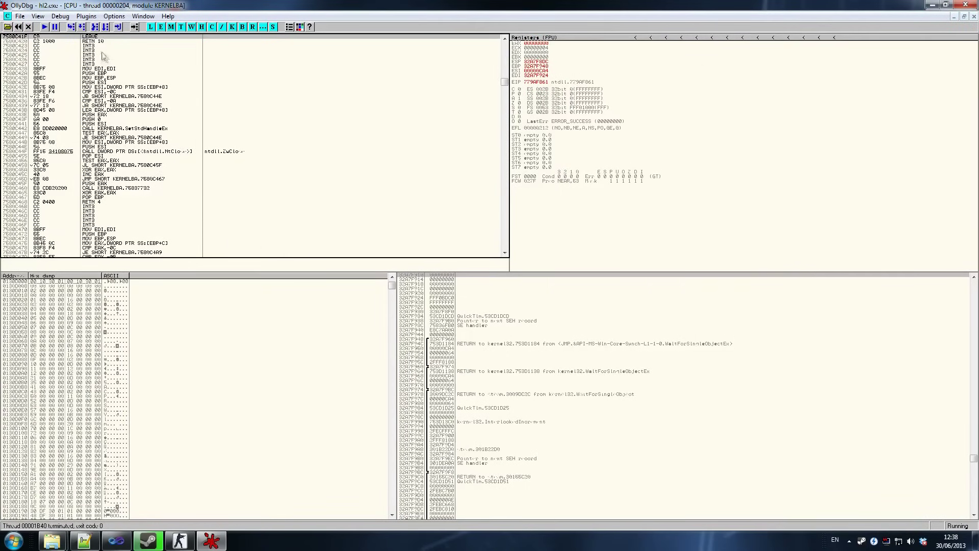
{"action": "left_click", "coordinate": [151, 59]}
{"action": "left_click", "coordinate": [161, 28]}
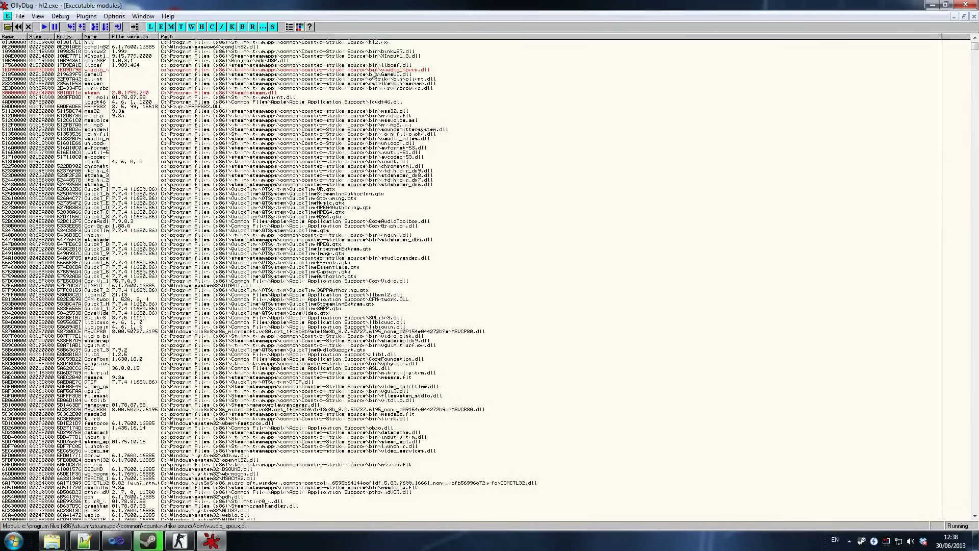
- Sort the executable modules by path and open the cstrike client.dll module in the disassembler
{"action": "left_click", "coordinate": [297, 37]}
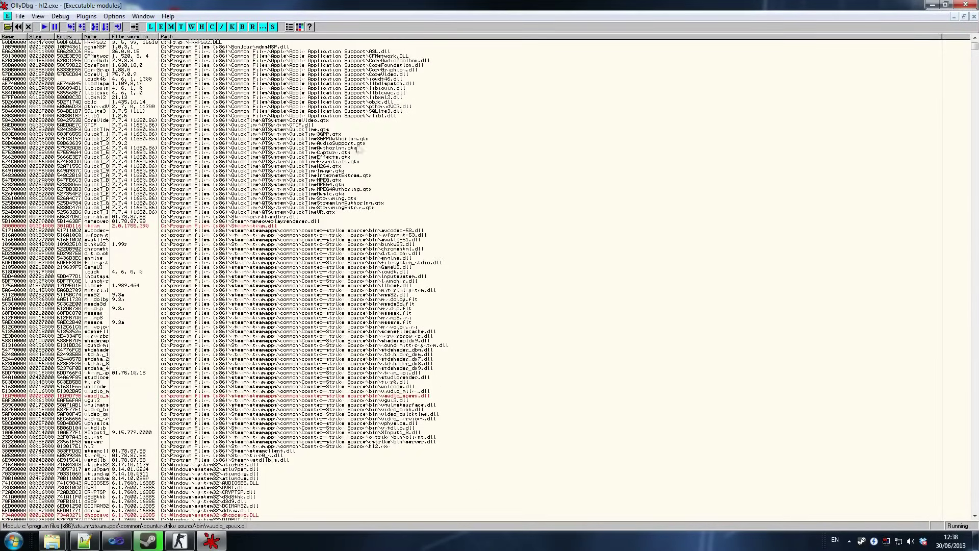
{"action": "left_click", "coordinate": [390, 249]}
{"action": "scroll", "coordinate": [390, 250], "scroll_direction": "down", "scroll_amount": 3}
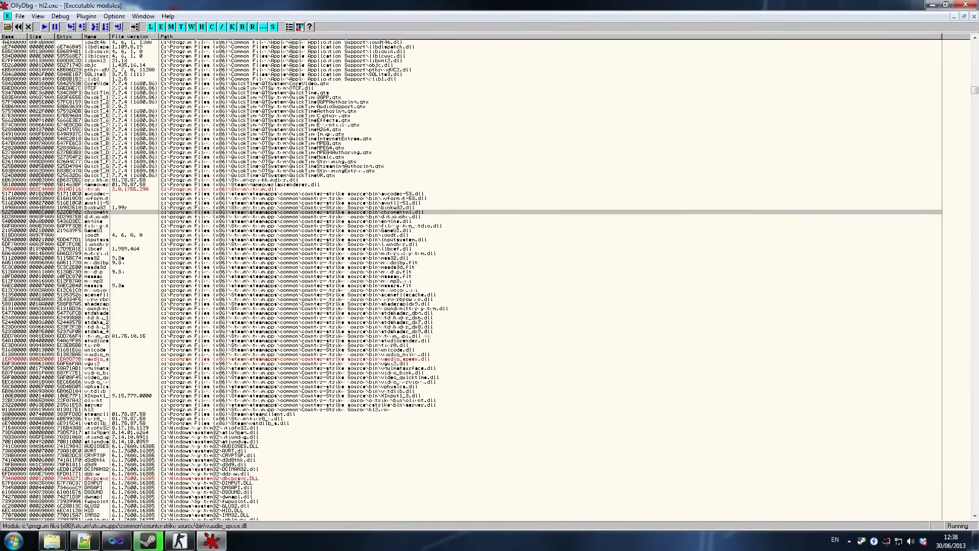
{"action": "left_click", "coordinate": [379, 410]}
{"action": "left_click", "coordinate": [401, 405]}
{"action": "left_click", "coordinate": [401, 397]}
{"action": "left_click", "coordinate": [402, 401]}
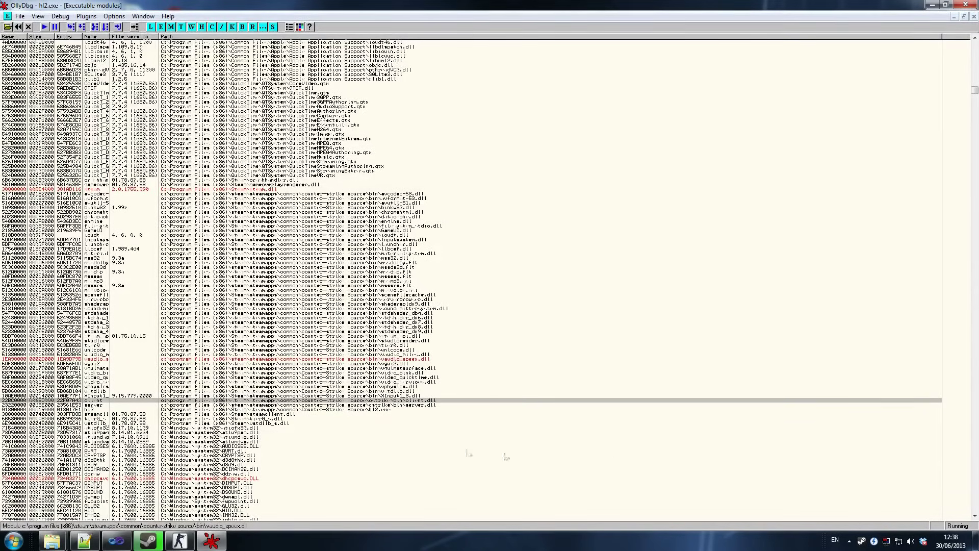
{"action": "double_click", "coordinate": [400, 402]}
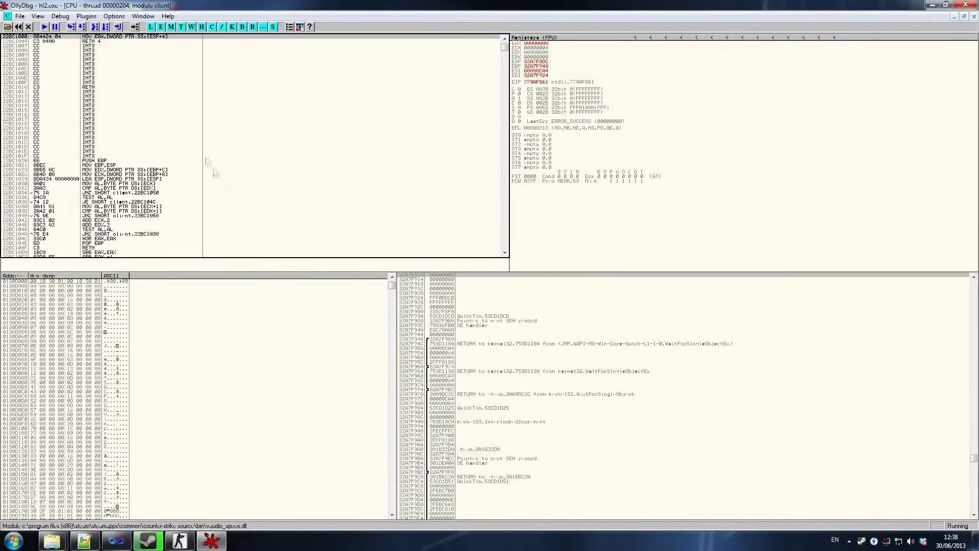
- Search the client module's code for all referenced text strings
{"action": "left_click", "coordinate": [152, 143]}
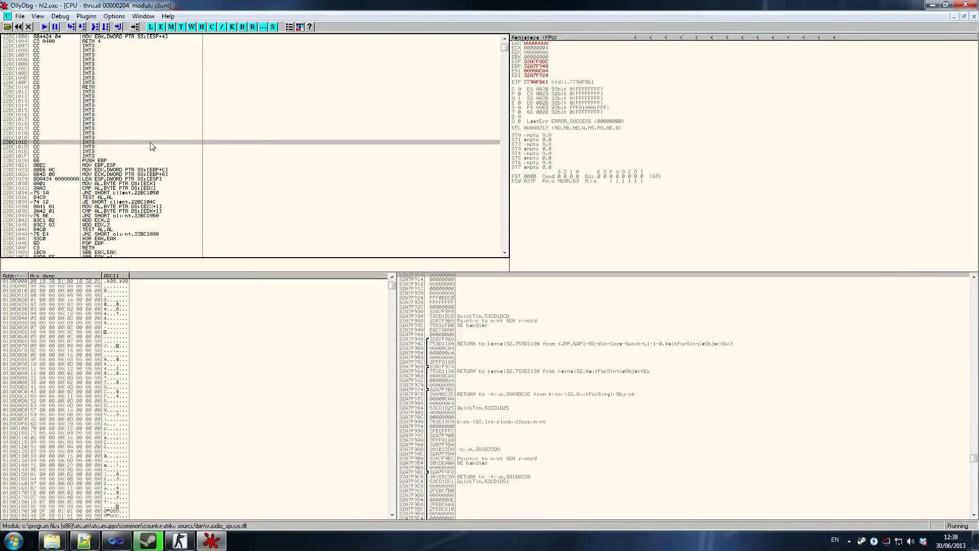
{"action": "right_click", "coordinate": [132, 142]}
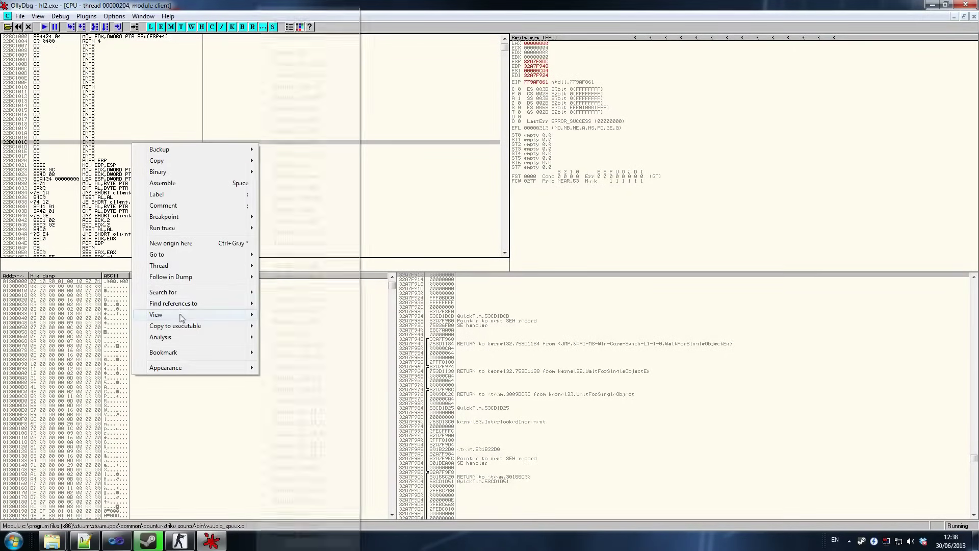
{"action": "mouse_move", "coordinate": [171, 295]}
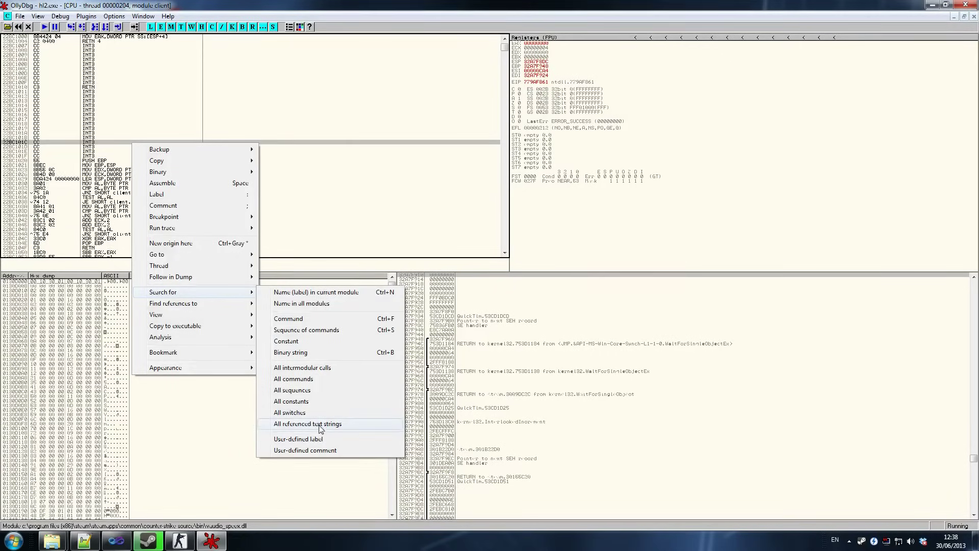
{"action": "left_click", "coordinate": [309, 423]}
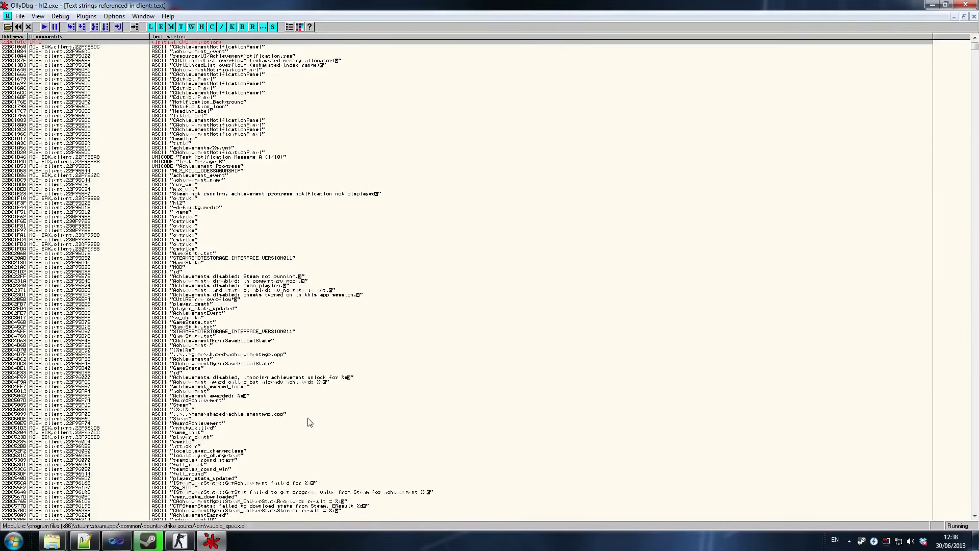
- Look through the text strings referenced in the client module, including the achievement, player event and notification panel entries
{"action": "left_click", "coordinate": [323, 290]}
{"action": "scroll", "coordinate": [311, 313], "scroll_direction": "down", "scroll_amount": 4}
{"action": "scroll", "coordinate": [306, 319], "scroll_direction": "up", "scroll_amount": 4}
{"action": "scroll", "coordinate": [288, 343], "scroll_direction": "down", "scroll_amount": 5}
{"action": "scroll", "coordinate": [288, 343], "scroll_direction": "down", "scroll_amount": 3}
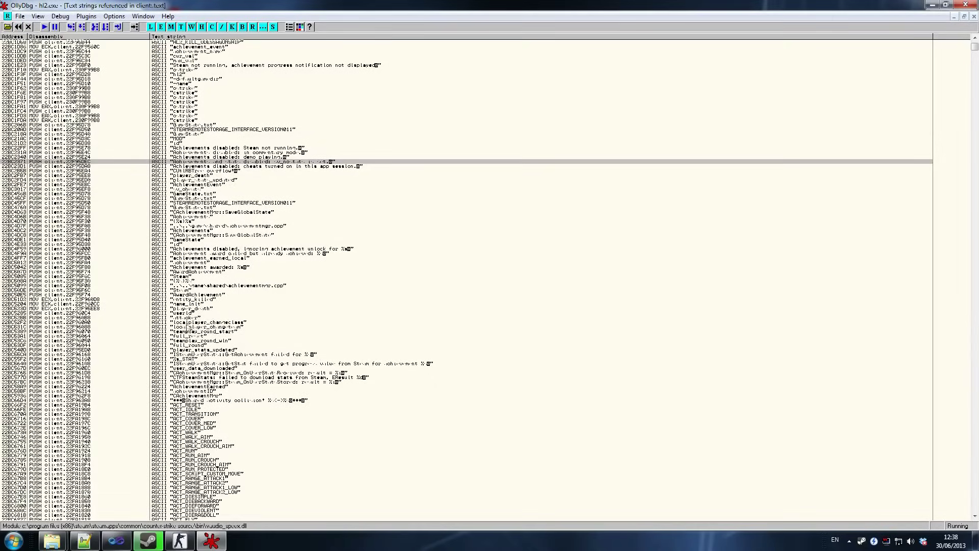
{"action": "left_click", "coordinate": [203, 323]}
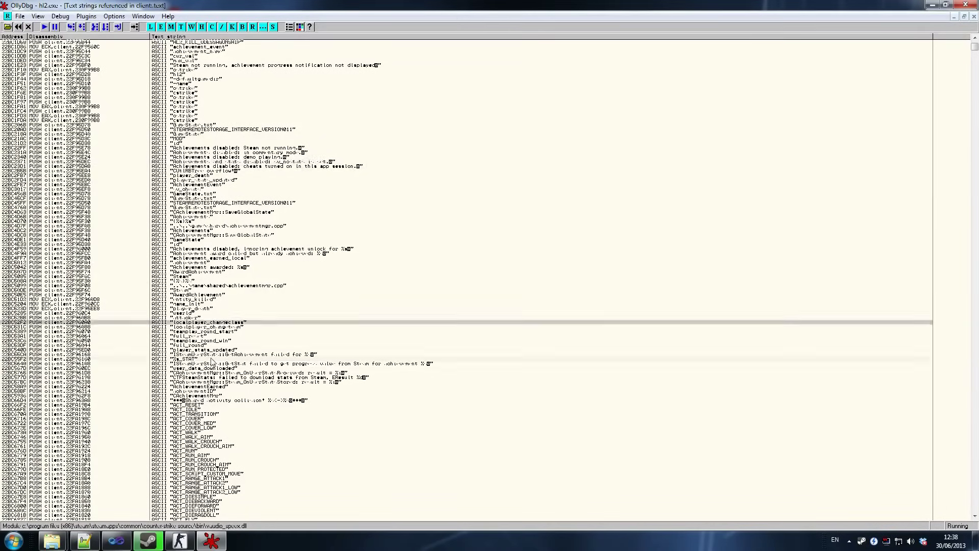
{"action": "left_click", "coordinate": [220, 359]}
{"action": "scroll", "coordinate": [230, 346], "scroll_direction": "up", "scroll_amount": 9}
{"action": "left_click", "coordinate": [207, 75]}
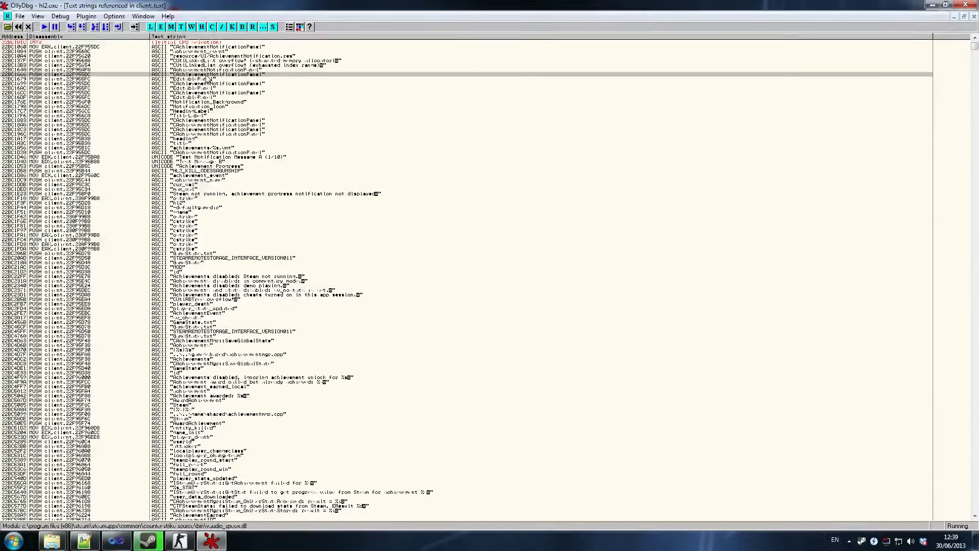
{"action": "left_click", "coordinate": [227, 130]}
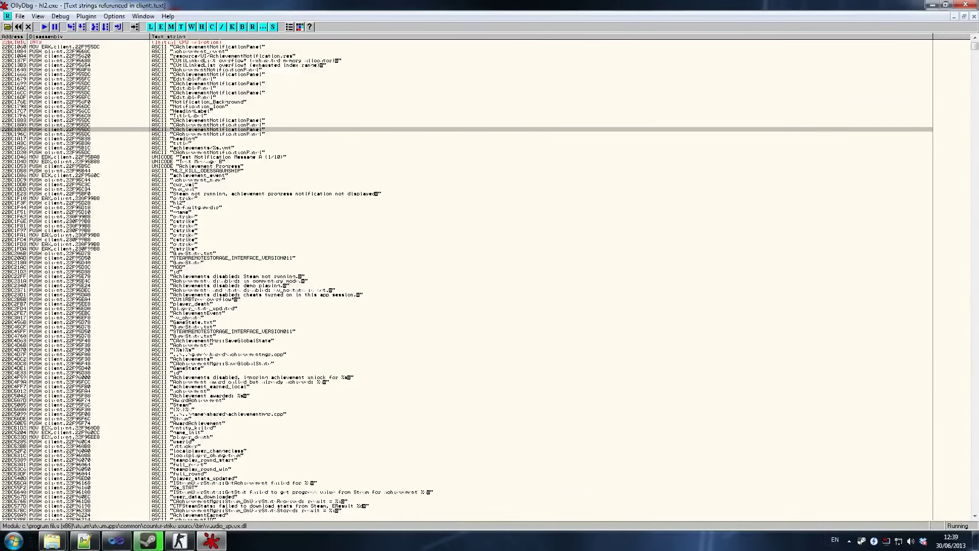
- Search the client module's referenced text strings for "health", leaving case sensitivity and entire scope off
{"action": "right_click", "coordinate": [202, 107]}
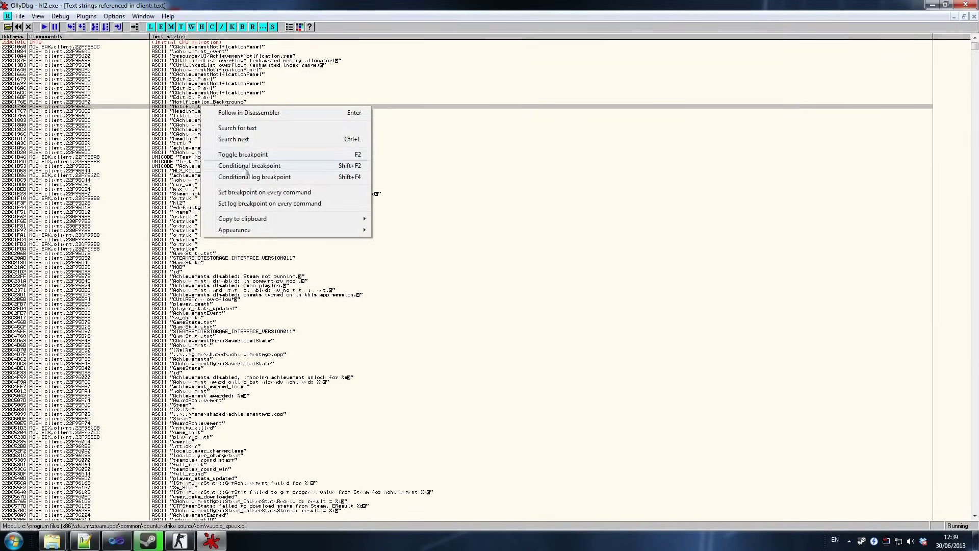
{"action": "left_click", "coordinate": [237, 128]}
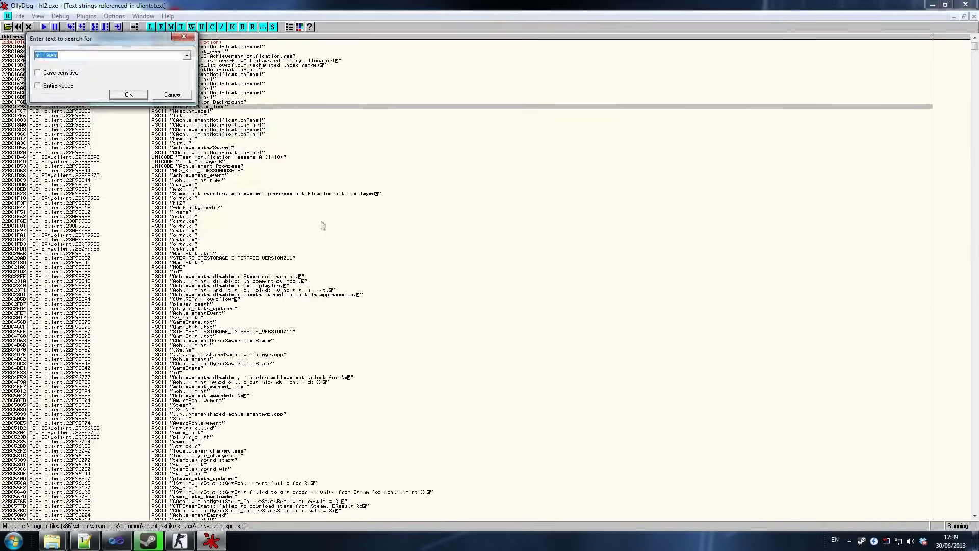
{"action": "type", "text": "health"}
{"action": "left_click_drag", "start_coordinate": [138, 38], "coordinate": [692, 54]}
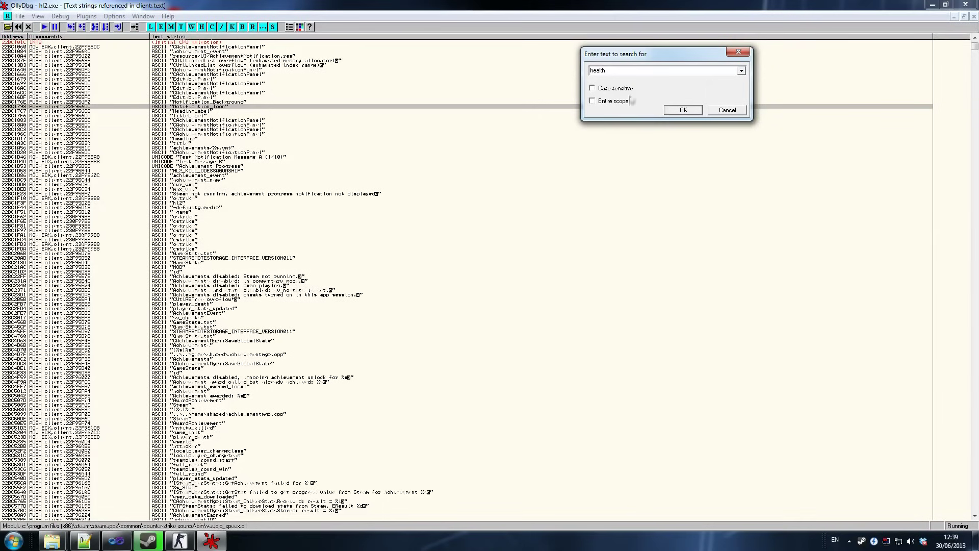
{"action": "left_click", "coordinate": [683, 110]}
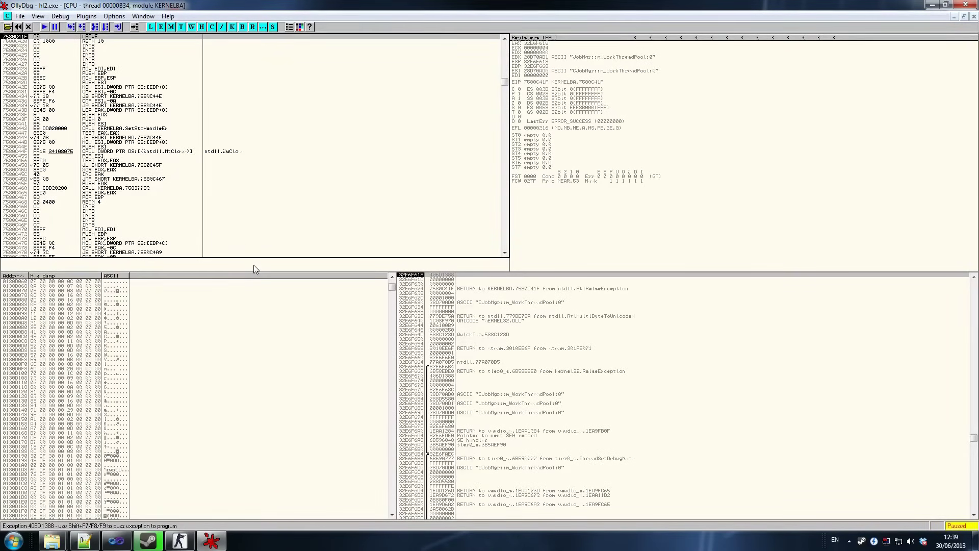
- Select the TEST EAX,EAX instruction after the GetStdHandleEx call in the KERNELBA disassembly and show its available commands
{"action": "mouse_move", "coordinate": [378, 5]}
{"action": "left_mouse_down"}
{"action": "mouse_move", "coordinate": [381, 282]}
{"action": "mouse_move", "coordinate": [365, 1]}
{"action": "left_mouse_up"}
{"action": "left_click", "coordinate": [153, 134]}
{"action": "scroll", "coordinate": [154, 134], "scroll_direction": "up", "scroll_amount": 1}
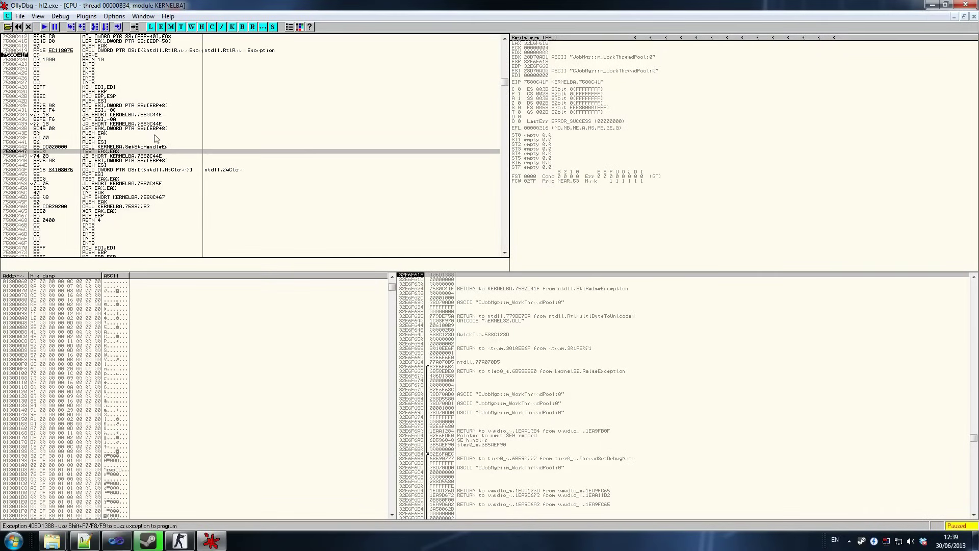
{"action": "right_click", "coordinate": [156, 135]}
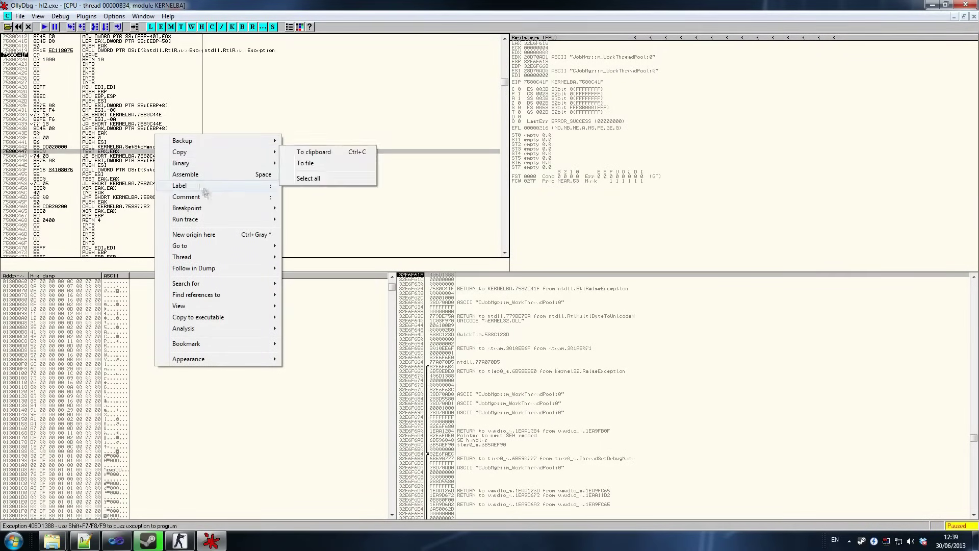